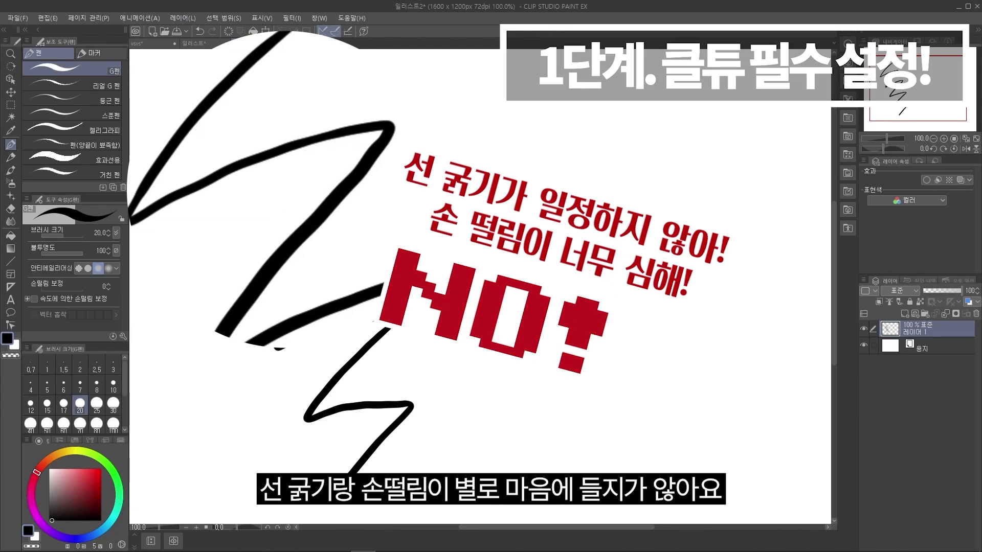
Step: Set the minimum value for pen pressure in the G-pen's brush size dynamics to 7
{"action": "left_click", "coordinate": [116, 233]}
{"action": "left_click", "coordinate": [225, 189]}
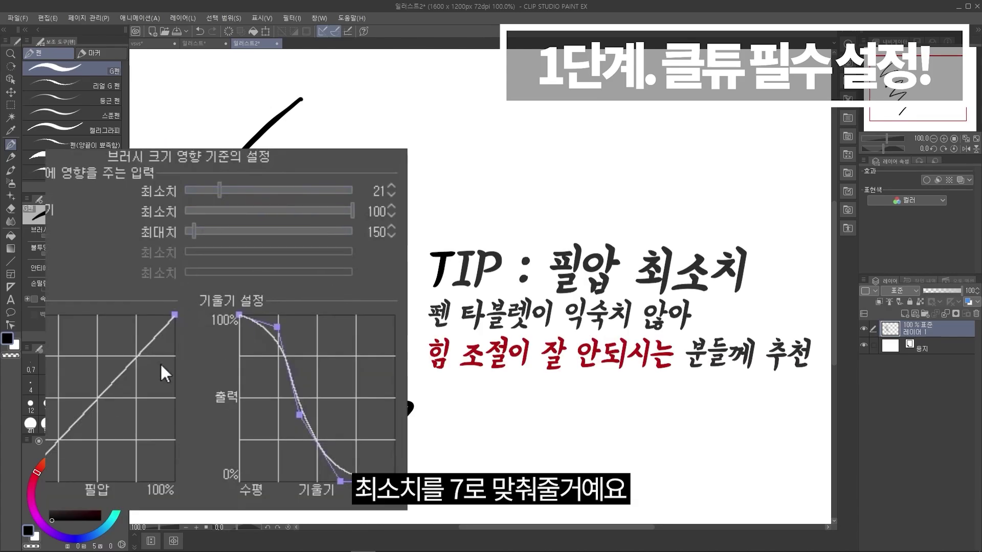
{"action": "left_click", "coordinate": [208, 191]}
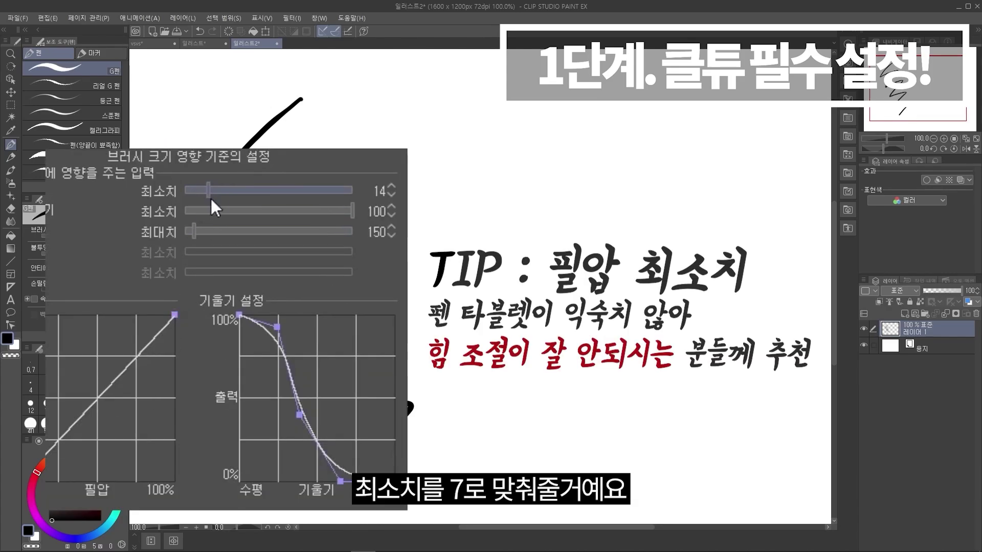
{"action": "left_click", "coordinate": [381, 194]}
{"action": "type", "text": "7"}
{"action": "key", "text": "Return"}
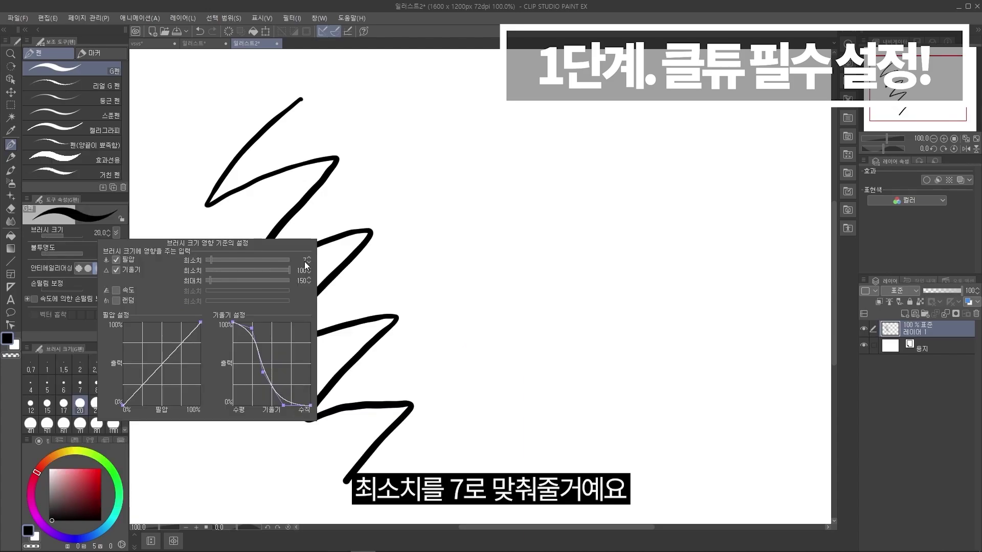
Step: Set the G-pen's stabilization (손떨림 보정) to 8
{"action": "left_click", "coordinate": [109, 201]}
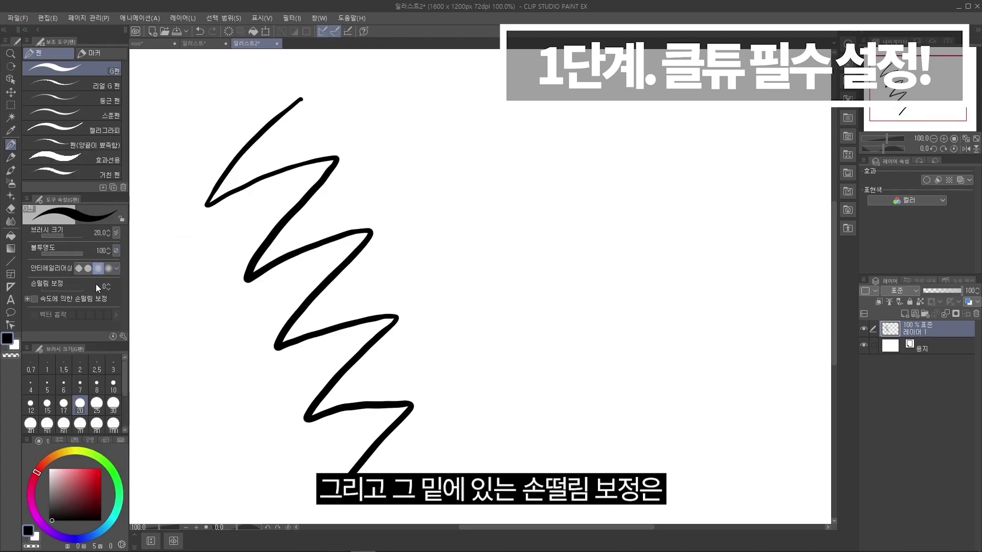
{"action": "type", "text": "8"}
{"action": "key", "text": "Return"}
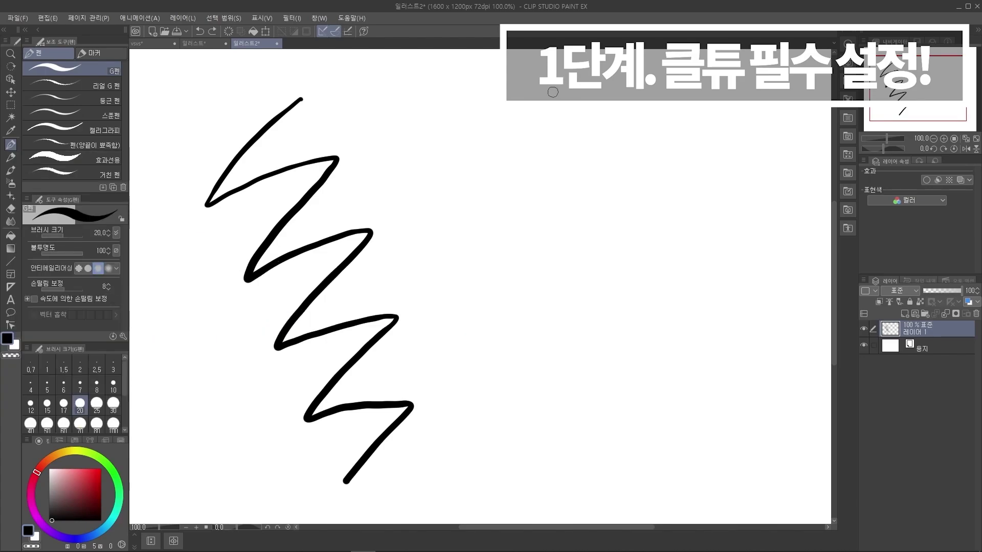
Step: Draw a second zigzag test stroke beside the first one and compare the two lines up close
{"action": "mouse_move", "coordinate": [553, 92]}
{"action": "left_mouse_down"}
{"action": "mouse_move", "coordinate": [468, 186]}
{"action": "mouse_move", "coordinate": [567, 163]}
{"action": "mouse_move", "coordinate": [556, 234]}
{"action": "mouse_move", "coordinate": [523, 320]}
{"action": "mouse_move", "coordinate": [627, 286]}
{"action": "mouse_move", "coordinate": [550, 404]}
{"action": "mouse_move", "coordinate": [602, 425]}
{"action": "mouse_move", "coordinate": [576, 460]}
{"action": "left_mouse_up"}
{"action": "scroll", "coordinate": [576, 460], "scroll_direction": "up", "scroll_amount": 1}
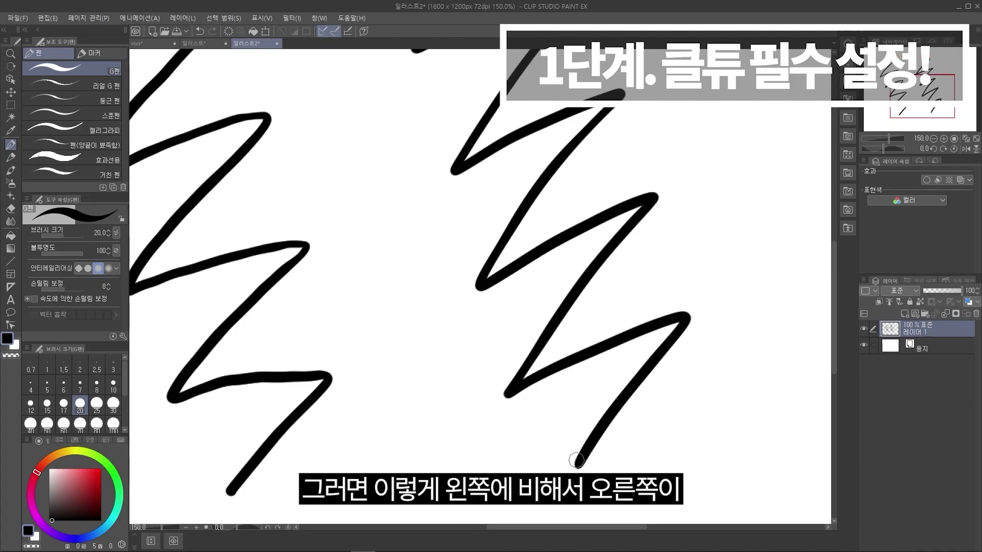
{"action": "left_click_drag", "start_coordinate": [399, 402], "coordinate": [480, 412]}
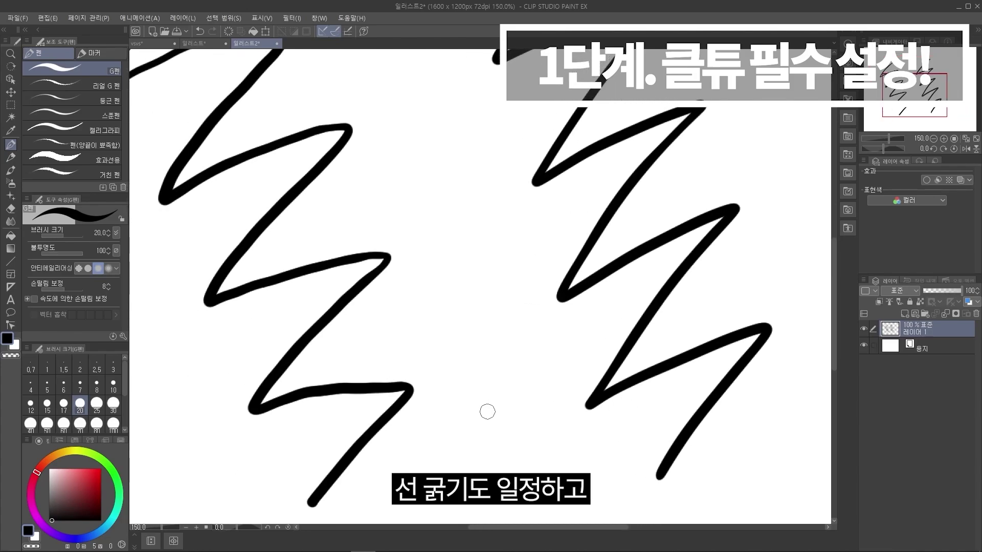
{"action": "scroll", "coordinate": [484, 409], "scroll_direction": "down", "scroll_amount": 2}
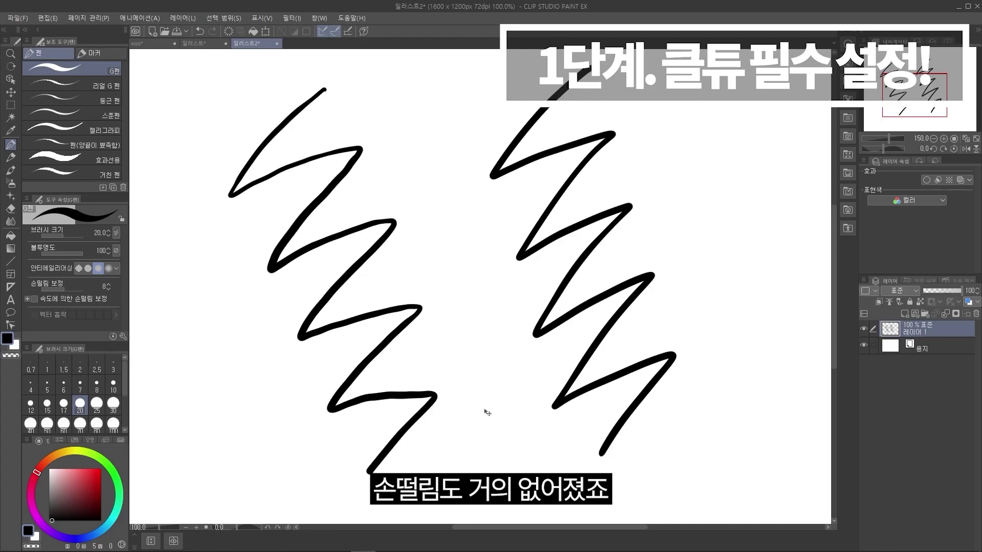
{"action": "left_click_drag", "start_coordinate": [522, 401], "coordinate": [520, 417]}
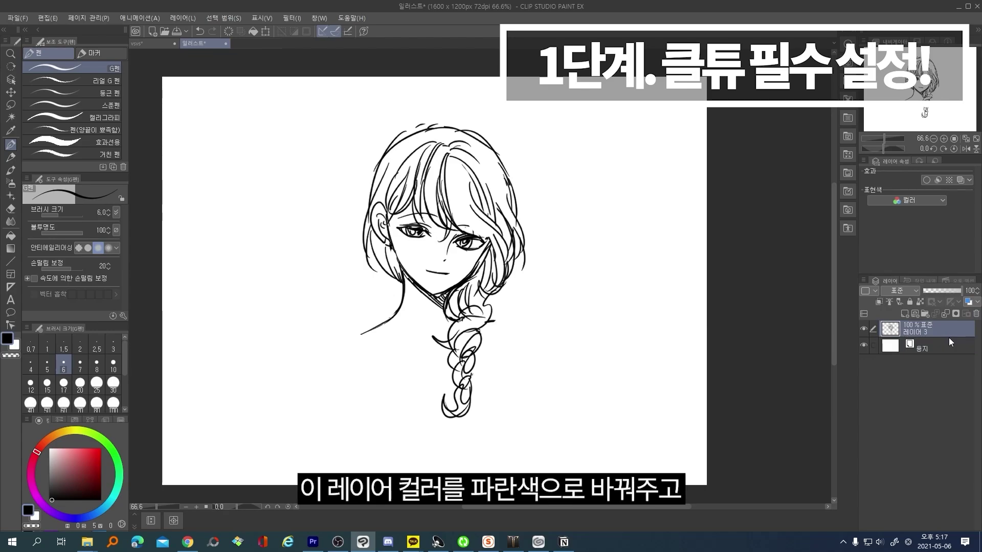
Step: Apply the blue layer color to the sketch layer 레이어 3 and lower its opacity to 25%
{"action": "left_click", "coordinate": [943, 148]}
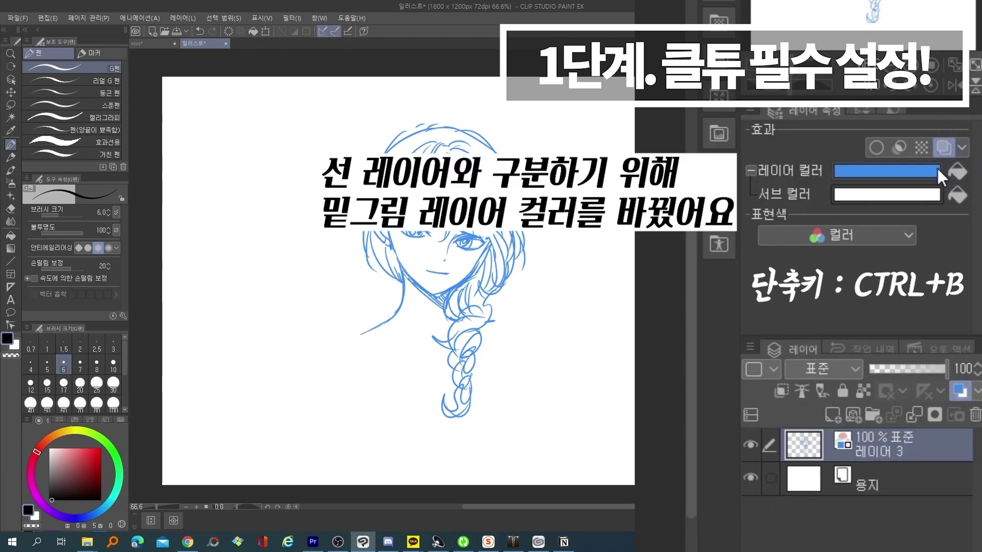
{"action": "left_click", "coordinate": [890, 369]}
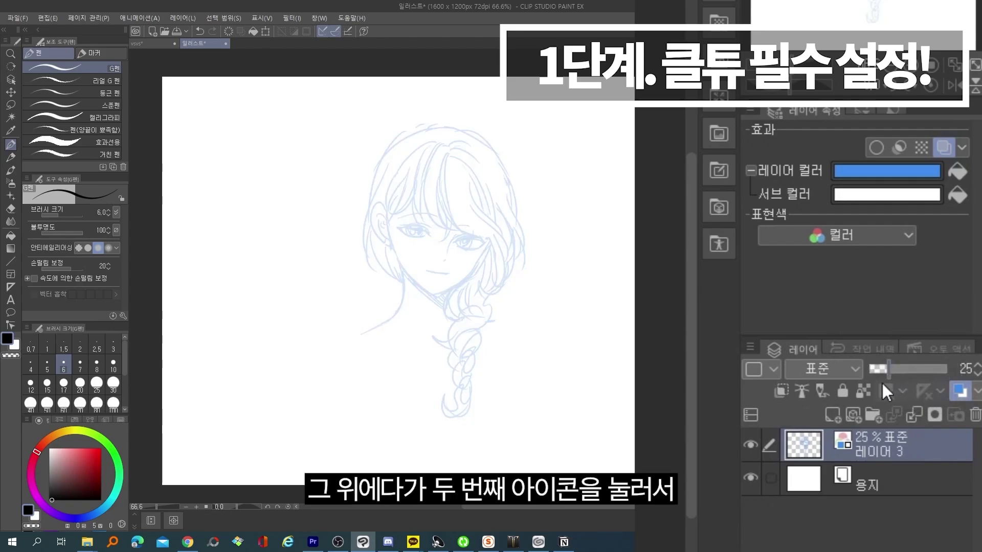
Step: Create a vector layer above the sketch layer and mark it with the red palette color
{"action": "left_click", "coordinate": [854, 414]}
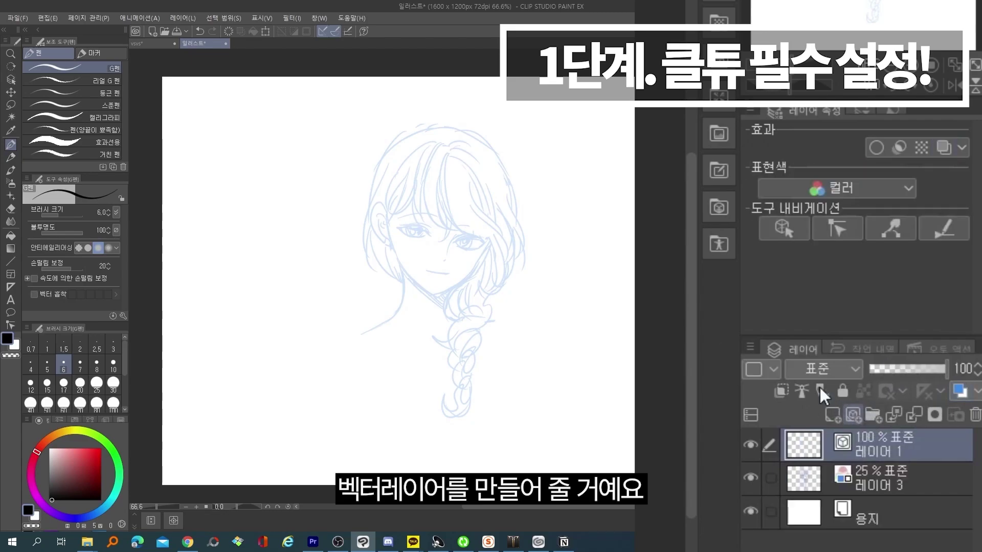
{"action": "left_click", "coordinate": [777, 372]}
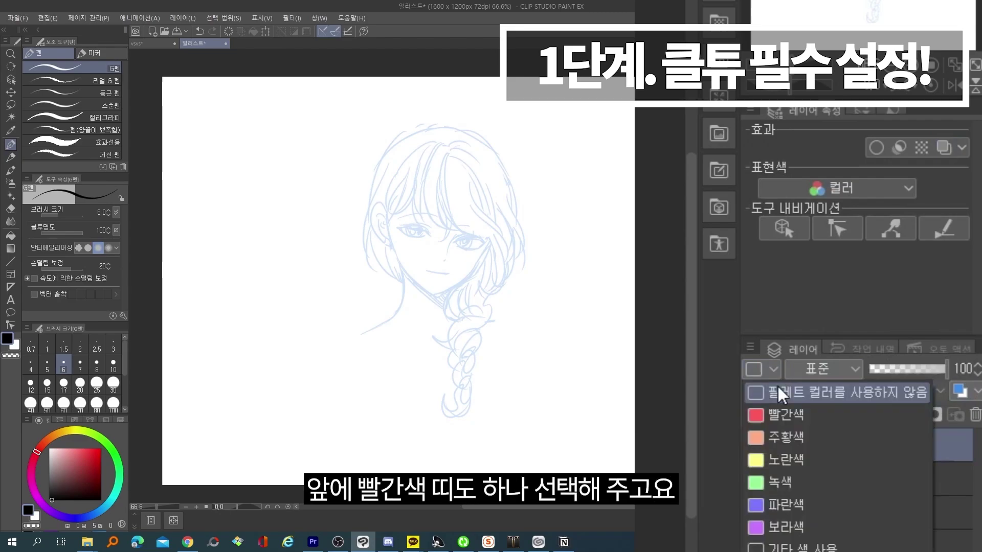
{"action": "left_click", "coordinate": [845, 415]}
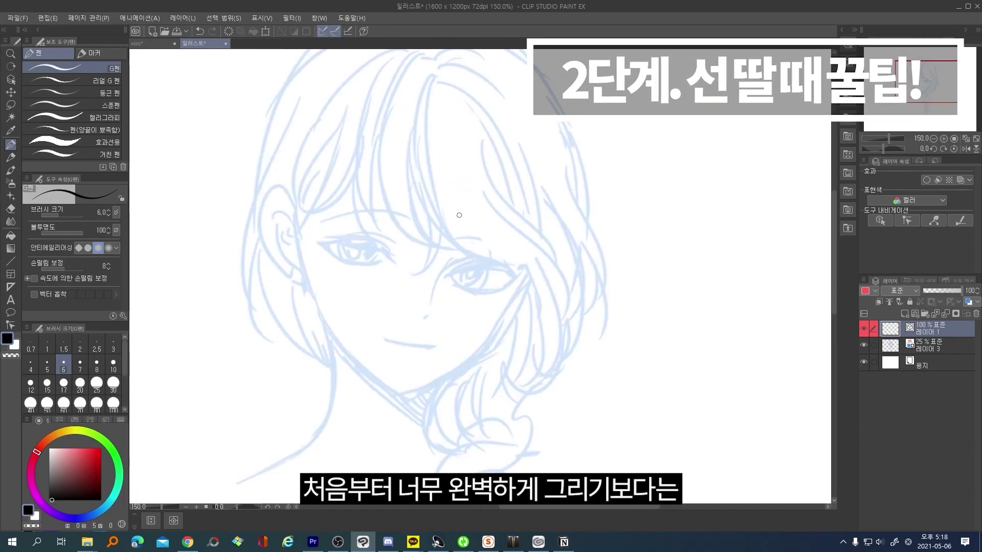
Step: Ink both eyes, the nose and the mouth over the sketch on the vector layer with the size 6 G-pen
{"action": "mouse_move", "coordinate": [350, 291]}
{"action": "left_mouse_down"}
{"action": "mouse_move", "coordinate": [413, 292]}
{"action": "mouse_move", "coordinate": [418, 302]}
{"action": "left_mouse_up"}
{"action": "mouse_move", "coordinate": [368, 295]}
{"action": "left_mouse_down"}
{"action": "mouse_move", "coordinate": [371, 308]}
{"action": "mouse_move", "coordinate": [396, 312]}
{"action": "left_mouse_up"}
{"action": "mouse_move", "coordinate": [477, 324]}
{"action": "left_mouse_down"}
{"action": "mouse_move", "coordinate": [546, 322]}
{"action": "mouse_move", "coordinate": [522, 345]}
{"action": "left_mouse_up"}
{"action": "left_click_drag", "start_coordinate": [342, 296], "coordinate": [372, 312]}
{"action": "left_click_drag", "start_coordinate": [470, 323], "coordinate": [464, 345]}
{"action": "left_click_drag", "start_coordinate": [412, 388], "coordinate": [463, 397]}
Step: Ink the ear and the hair strands falling in front of it, following the sketch
{"action": "left_click_drag", "start_coordinate": [363, 214], "coordinate": [332, 277]}
{"action": "left_click_drag", "start_coordinate": [353, 179], "coordinate": [294, 276]}
{"action": "left_click_drag", "start_coordinate": [332, 253], "coordinate": [307, 338]}
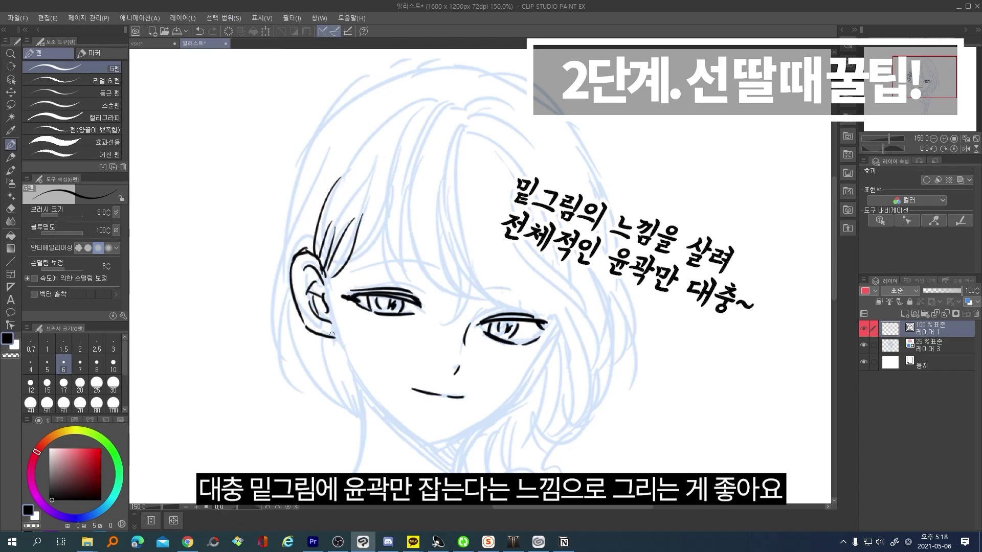
Step: Ink the face contour, the bangs, the outer hair outline, the side hair and the neck line over the sketch
{"action": "left_click_drag", "start_coordinate": [389, 320], "coordinate": [332, 417]}
{"action": "left_click_drag", "start_coordinate": [389, 417], "coordinate": [470, 445]}
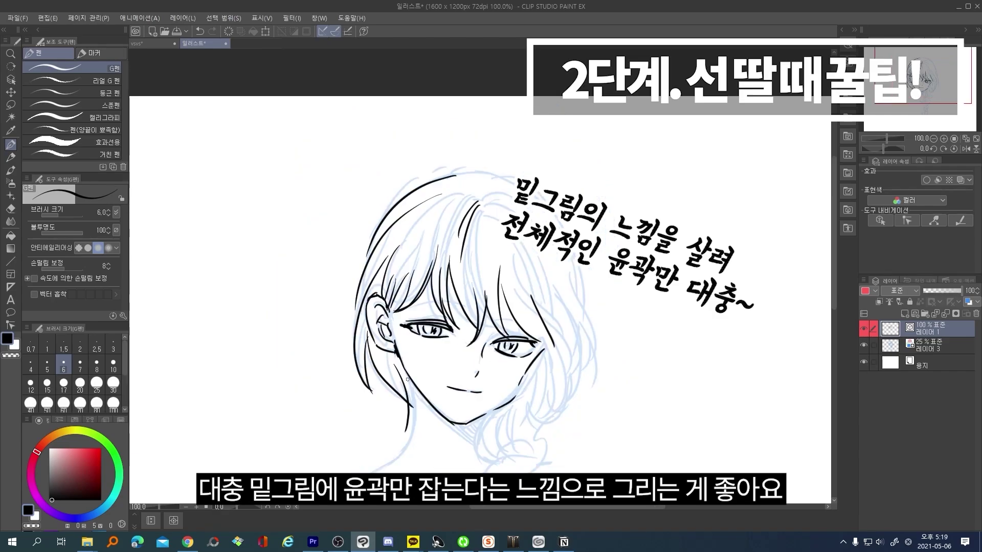
{"action": "left_click_drag", "start_coordinate": [567, 268], "coordinate": [598, 378]}
{"action": "left_click_drag", "start_coordinate": [414, 378], "coordinate": [394, 452]}
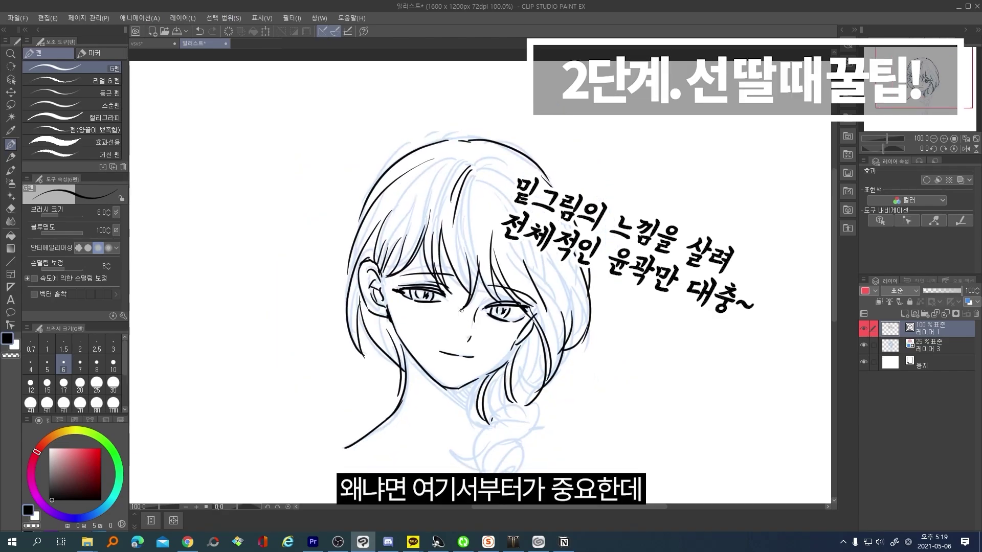
Step: Ink the segments of the braid and add hair strands at the parting on the crown
{"action": "key", "text": "ctrl+minus"}
{"action": "key", "text": "e"}
{"action": "key", "text": "p"}
{"action": "left_click_drag", "start_coordinate": [518, 449], "coordinate": [505, 473]}
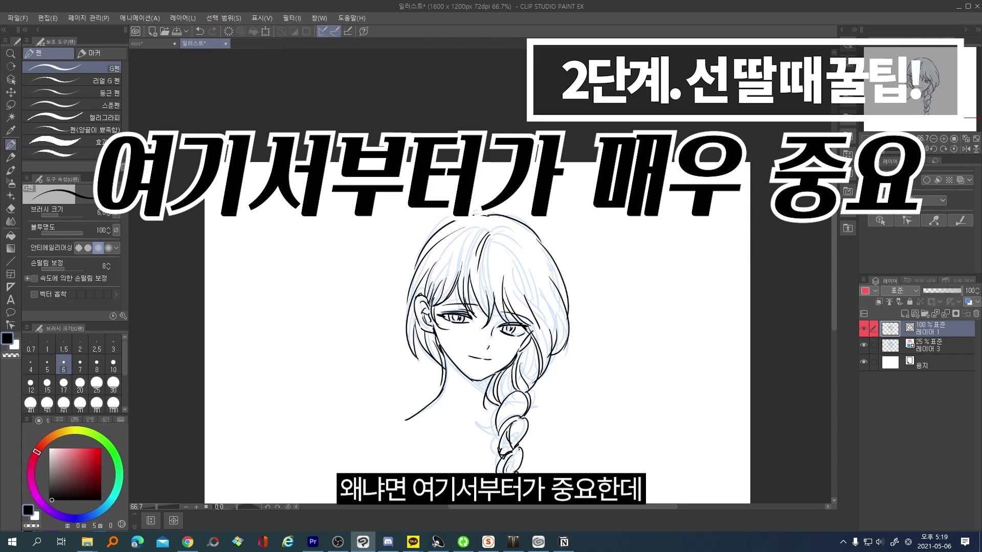
{"action": "left_click_drag", "start_coordinate": [498, 236], "coordinate": [512, 240]}
{"action": "left_click_drag", "start_coordinate": [503, 241], "coordinate": [524, 282]}
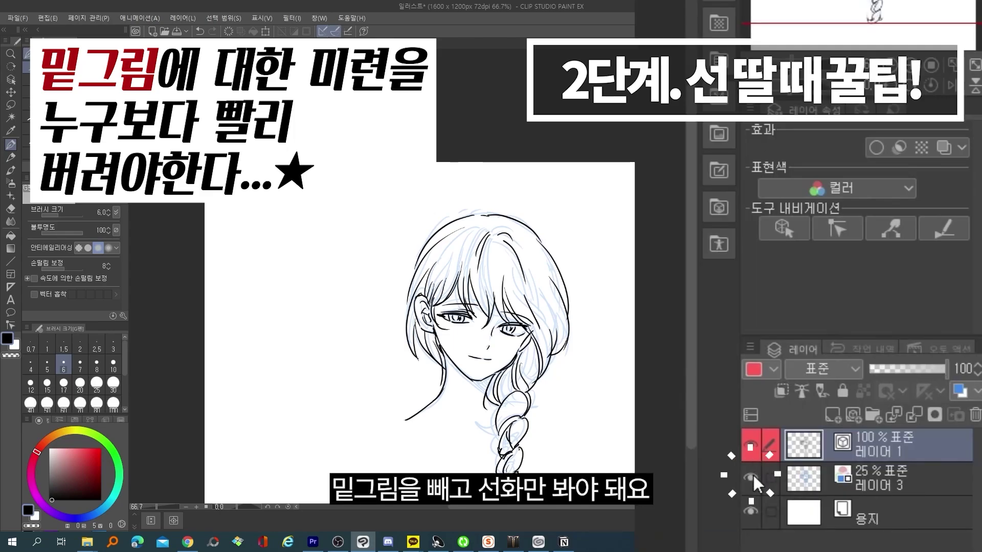
Step: Hide the sketch layer 레이어 3 and clean up the linework between the jaw and the braid with the eraser
{"action": "left_click", "coordinate": [751, 478]}
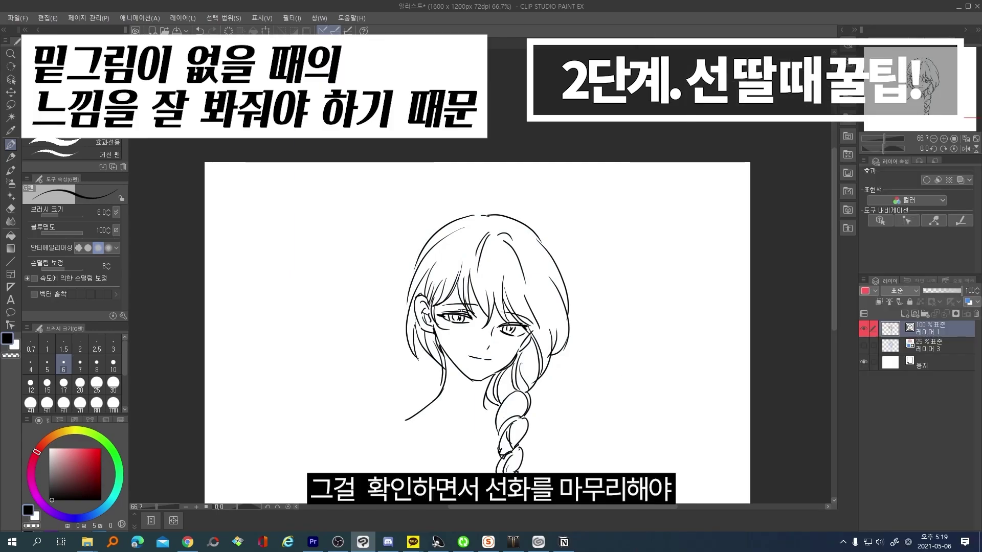
{"action": "scroll", "coordinate": [458, 300], "scroll_direction": "up", "scroll_amount": 1}
{"action": "key", "text": "e"}
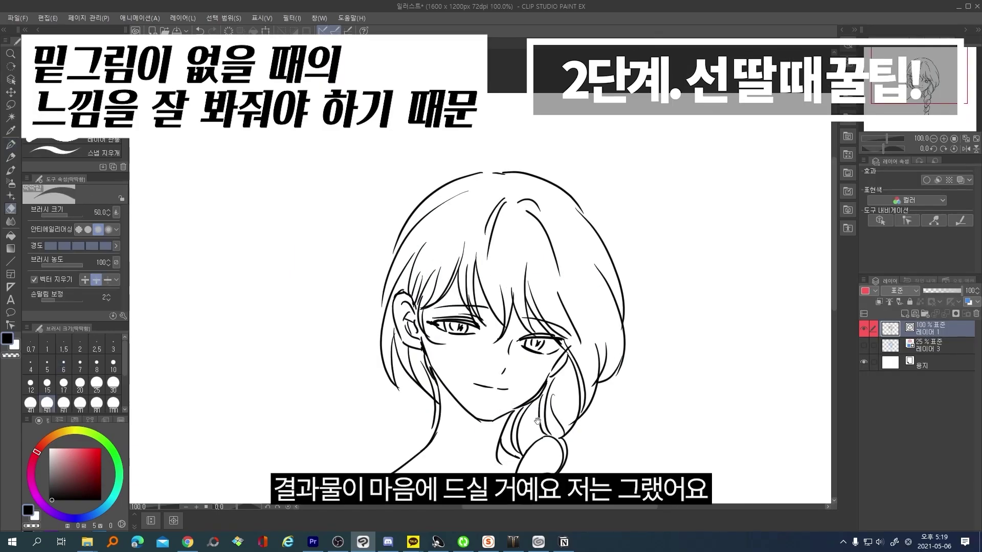
{"action": "key", "text": "p"}
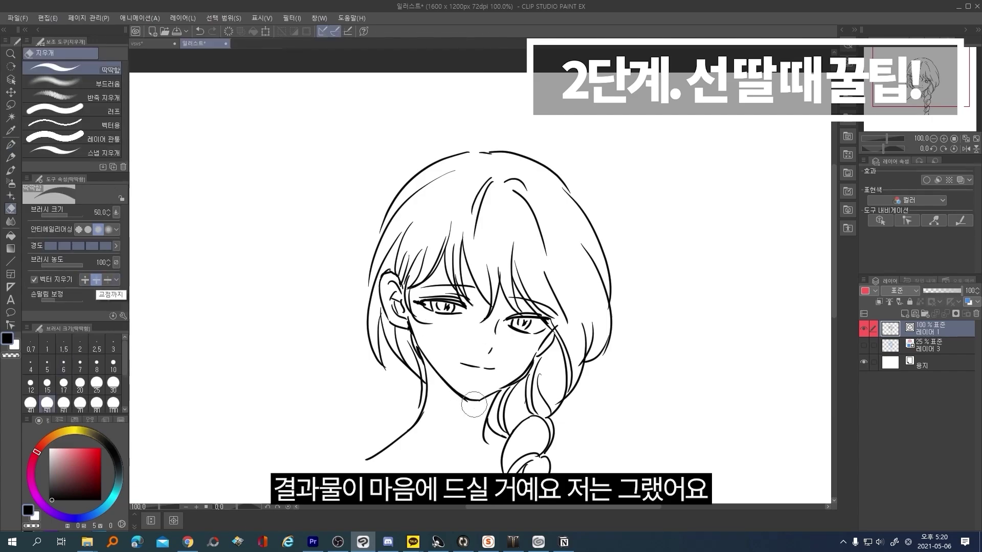
{"action": "key", "text": "e"}
{"action": "left_click_drag", "start_coordinate": [529, 367], "coordinate": [509, 429]}
Step: Enlarge the G-pen to size 8 and fill in the dark irises and pupils of both eyes
{"action": "key", "text": "p"}
{"action": "key", "text": "]"}
{"action": "key", "text": "]"}
{"action": "left_click_drag", "start_coordinate": [460, 306], "coordinate": [444, 322]}
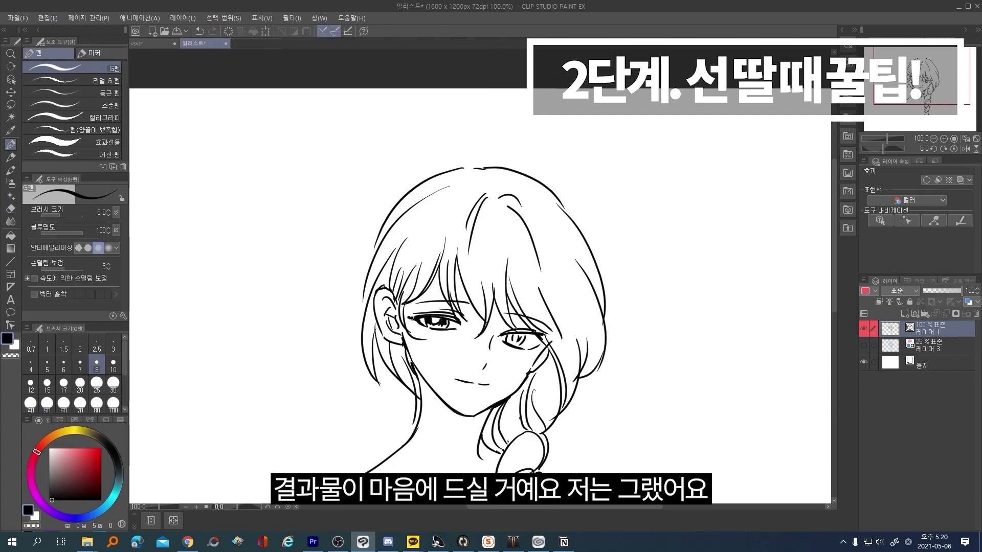
{"action": "key", "text": "]"}
{"action": "left_click_drag", "start_coordinate": [496, 338], "coordinate": [530, 335]}
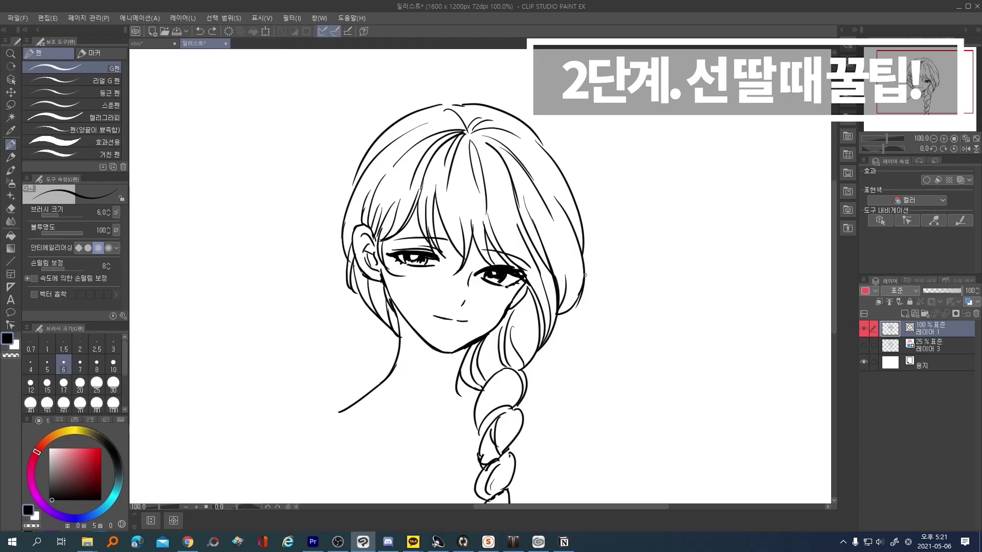
Step: Erase the overlapping strokes beside the ear and along the upper left head outline on the raster layer 일반레이어
{"action": "key", "text": "e"}
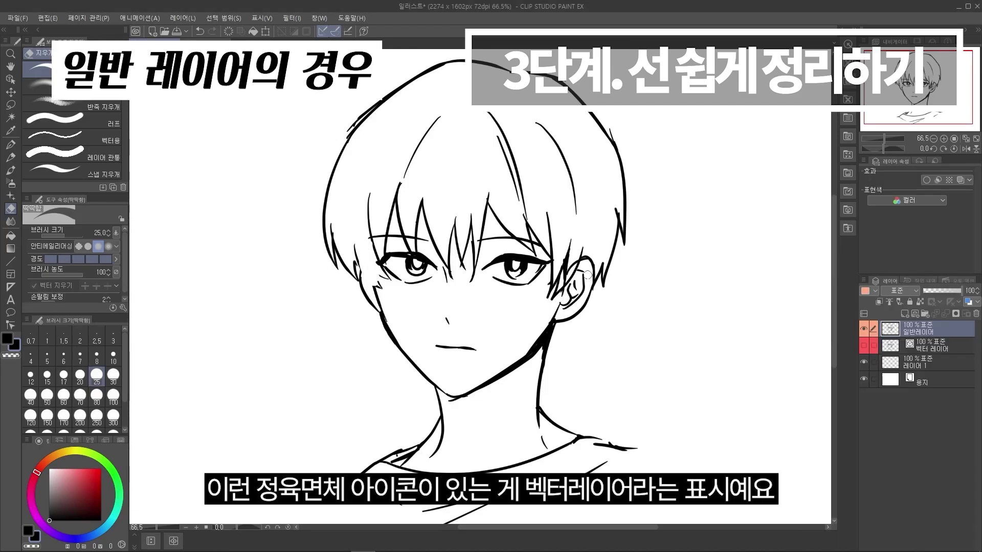
{"action": "left_click_drag", "start_coordinate": [569, 259], "coordinate": [564, 278]}
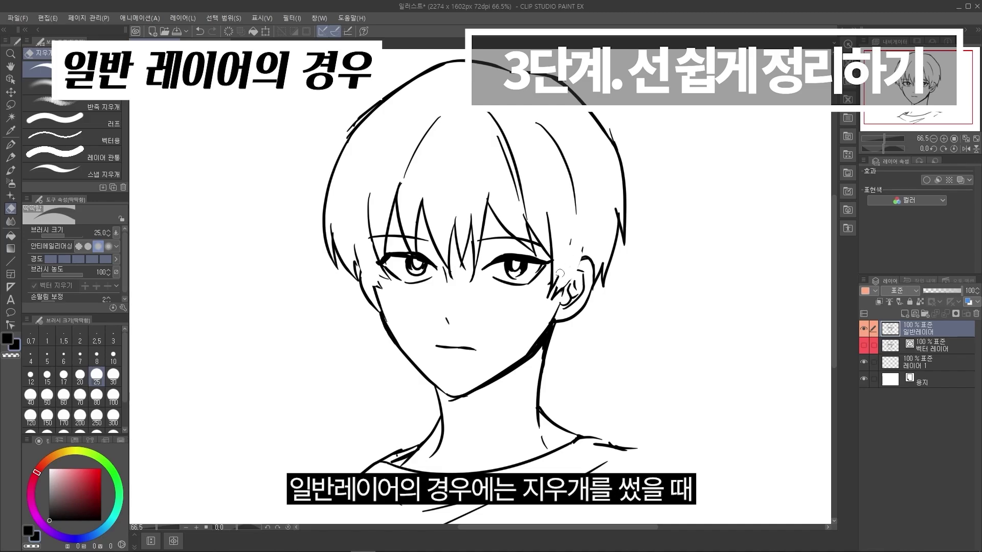
{"action": "left_click_drag", "start_coordinate": [345, 133], "coordinate": [430, 67]}
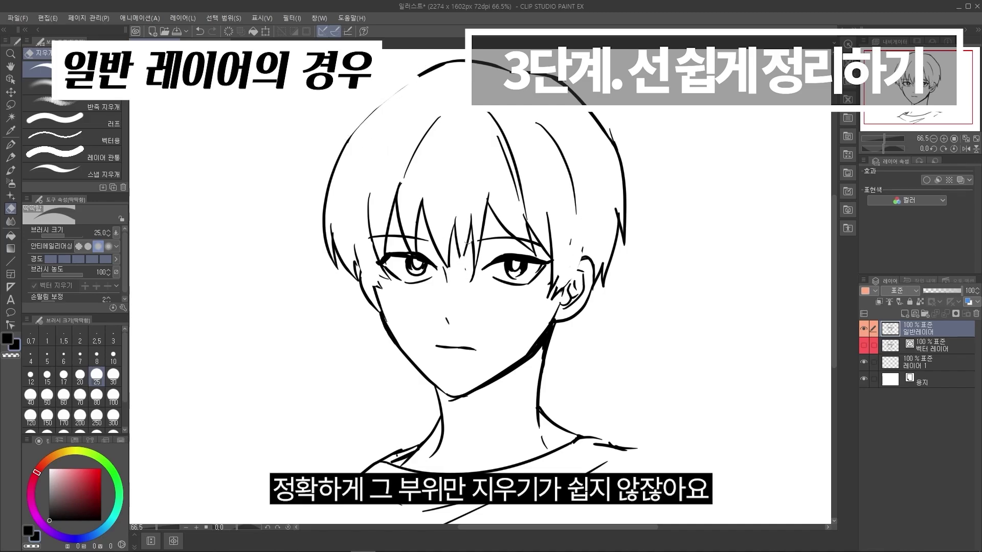
Step: Set the vector eraser to 교점까지 and remove the overlapping line ends at the side hair, head outline and ear on the vector layer
{"action": "key", "text": "p"}
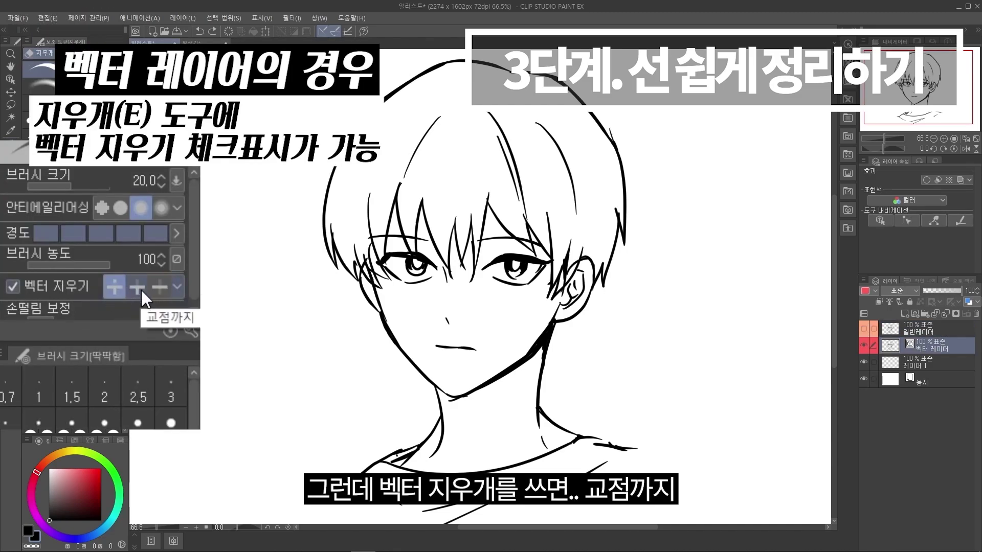
{"action": "left_click", "coordinate": [141, 290]}
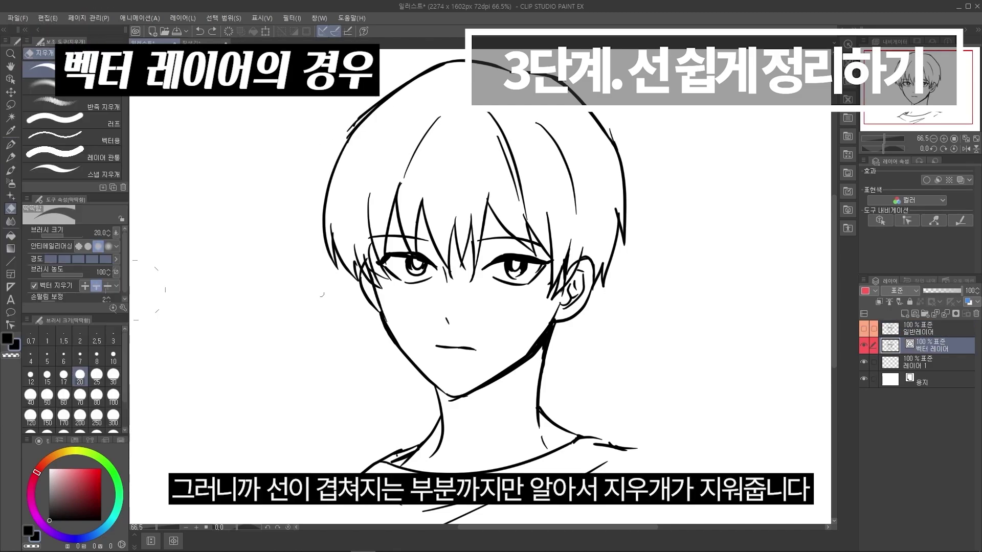
{"action": "mouse_move", "coordinate": [364, 266]}
{"action": "left_mouse_down"}
{"action": "mouse_move", "coordinate": [367, 232]}
{"action": "mouse_move", "coordinate": [331, 225]}
{"action": "left_mouse_up"}
{"action": "left_click_drag", "start_coordinate": [354, 123], "coordinate": [373, 106]}
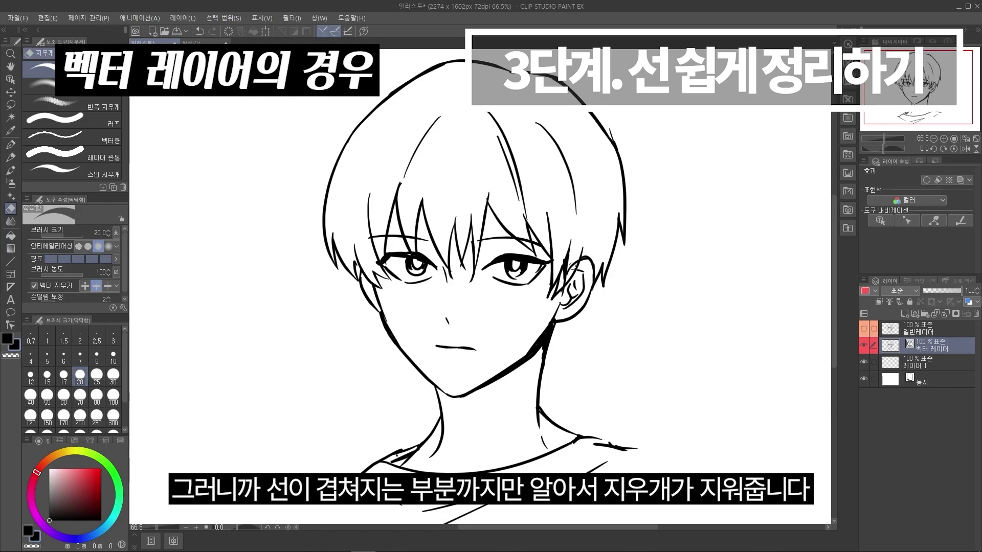
{"action": "mouse_move", "coordinate": [572, 266]}
{"action": "left_mouse_down"}
{"action": "mouse_move", "coordinate": [564, 274]}
{"action": "mouse_move", "coordinate": [561, 262]}
{"action": "left_mouse_up"}
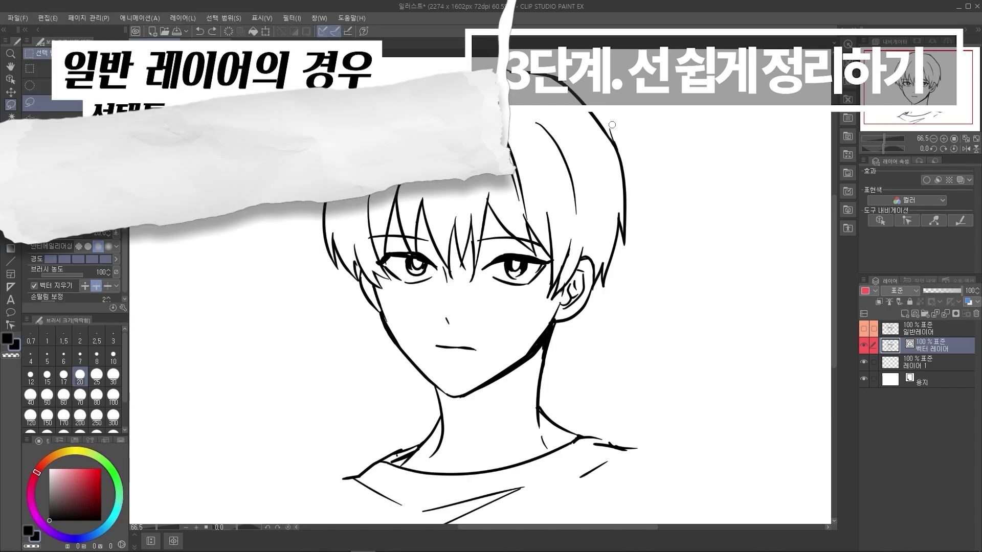
Step: Lasso the left eye on the raster layer, move it into the blank area beside the face, deselect, and mark around it with the pen
{"action": "mouse_move", "coordinate": [475, 262]}
{"action": "left_mouse_down"}
{"action": "mouse_move", "coordinate": [413, 284]}
{"action": "mouse_move", "coordinate": [472, 265]}
{"action": "mouse_move", "coordinate": [320, 345]}
{"action": "left_mouse_up"}
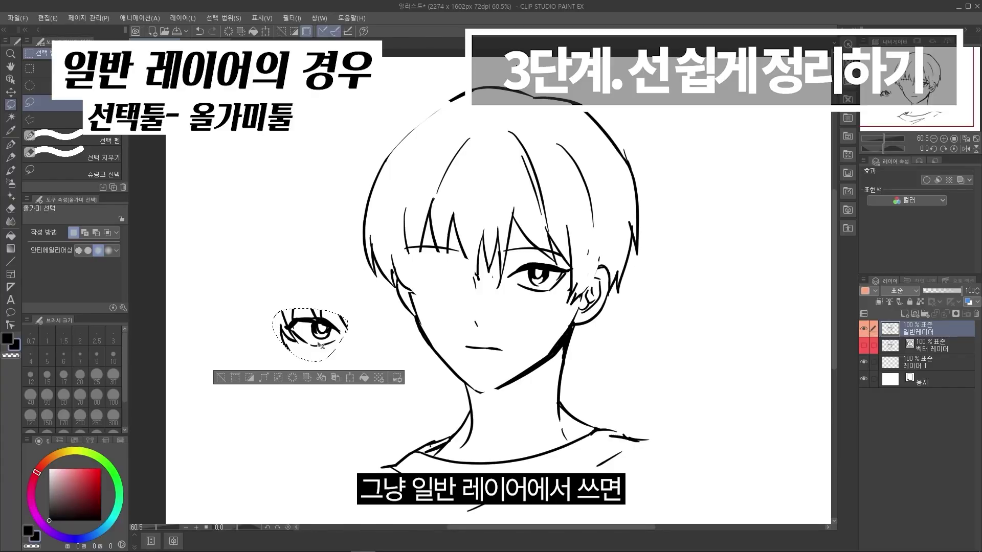
{"action": "key", "text": "ctrl+d"}
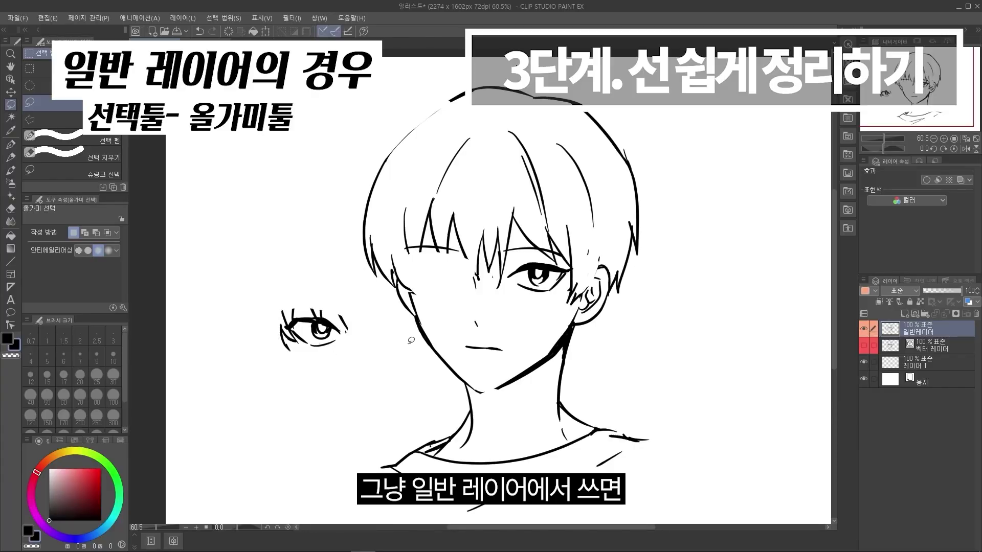
{"action": "key", "text": "p"}
{"action": "key", "text": "x"}
{"action": "mouse_move", "coordinate": [270, 322]}
{"action": "left_mouse_down"}
{"action": "mouse_move", "coordinate": [270, 353]}
{"action": "mouse_move", "coordinate": [297, 348]}
{"action": "mouse_move", "coordinate": [274, 317]}
{"action": "left_mouse_up"}
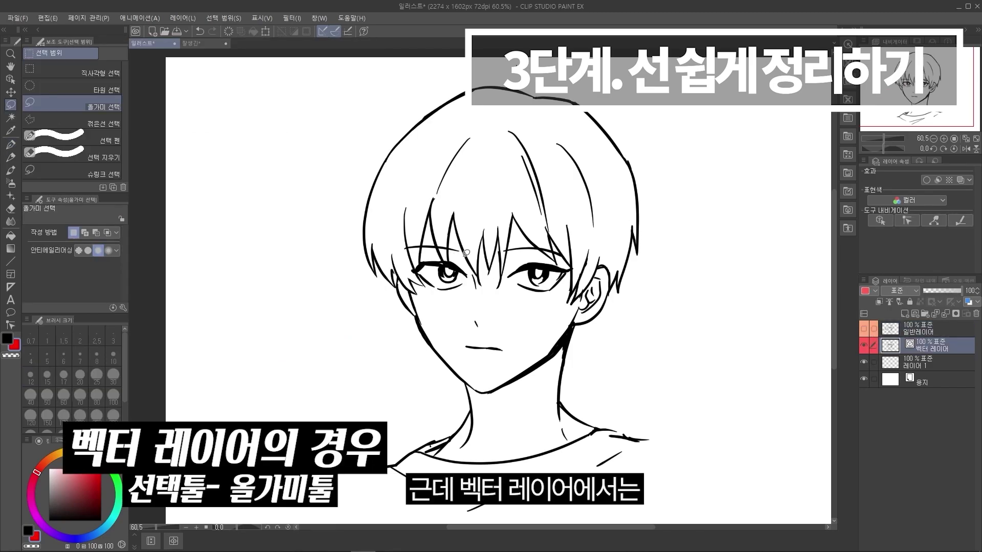
Step: Lasso the left eye on the vector layer, select the vectors contained in that area, and move them into the blank space beside the face
{"action": "mouse_move", "coordinate": [465, 255]}
{"action": "left_mouse_down"}
{"action": "mouse_move", "coordinate": [413, 258]}
{"action": "mouse_move", "coordinate": [439, 291]}
{"action": "mouse_move", "coordinate": [464, 288]}
{"action": "mouse_move", "coordinate": [473, 267]}
{"action": "left_mouse_up"}
{"action": "left_click", "coordinate": [239, 18]}
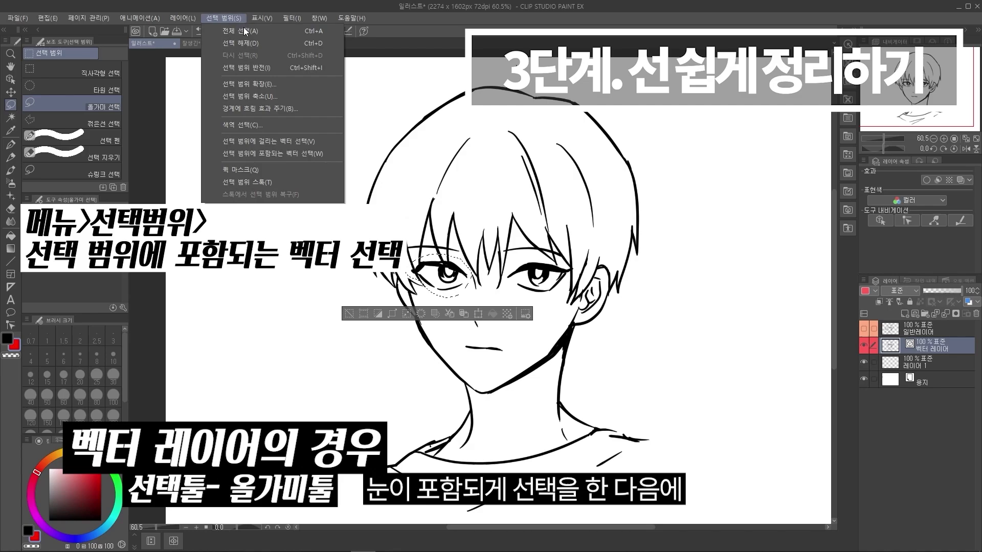
{"action": "left_click", "coordinate": [326, 154]}
{"action": "key", "text": "o"}
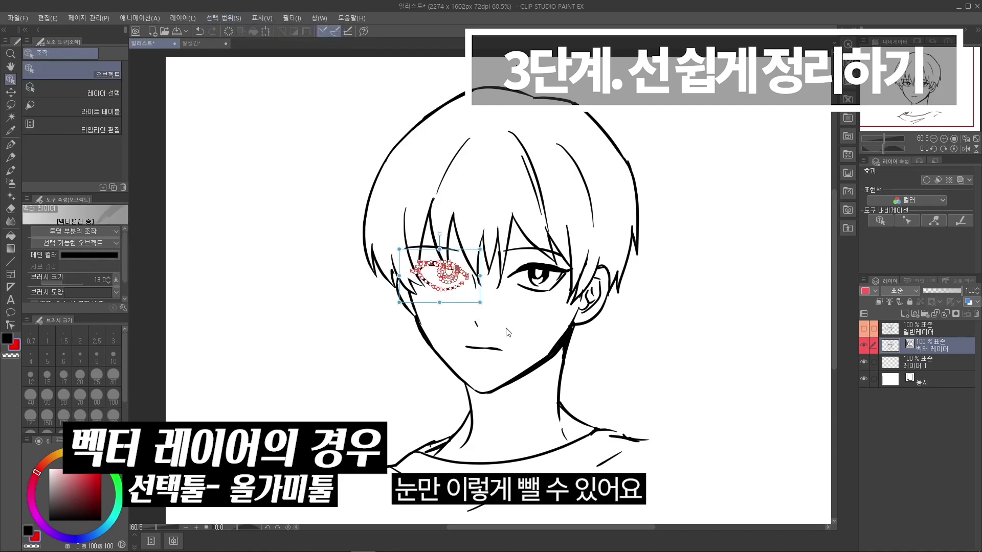
{"action": "left_click_drag", "start_coordinate": [465, 306], "coordinate": [344, 382]}
{"action": "key", "text": "p"}
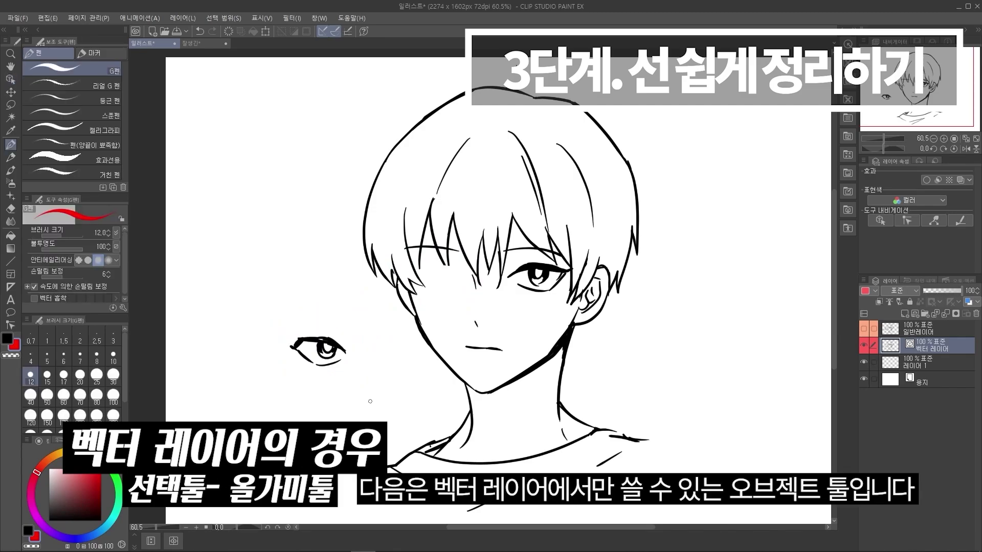
Step: Reposition the left eyebrow line, then shift the right eyebrow line and rotate it with the Object tool
{"action": "key", "text": "o"}
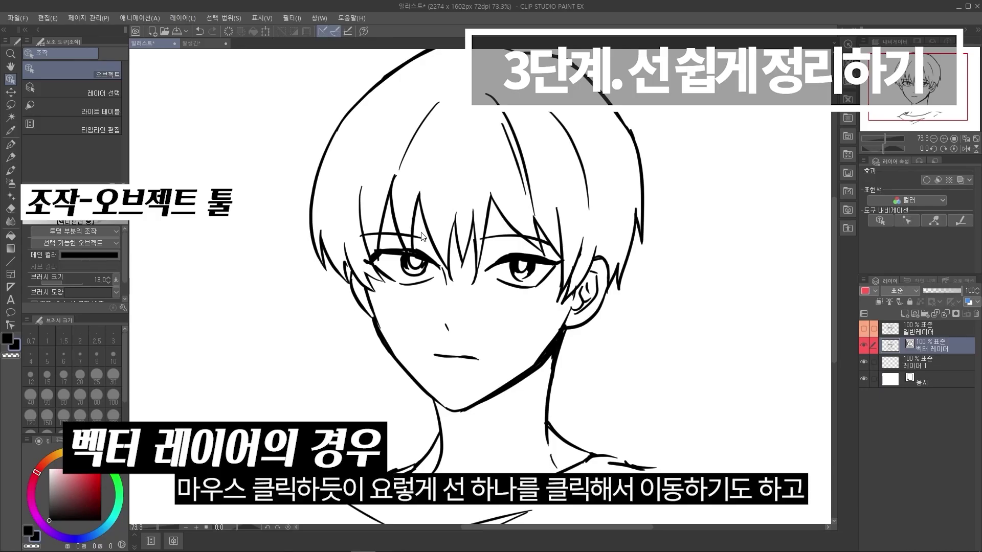
{"action": "left_click", "coordinate": [420, 231]}
{"action": "left_click_drag", "start_coordinate": [420, 231], "coordinate": [423, 243]}
{"action": "mouse_move", "coordinate": [494, 237]}
{"action": "left_mouse_down"}
{"action": "mouse_move", "coordinate": [507, 233]}
{"action": "mouse_move", "coordinate": [504, 242]}
{"action": "left_mouse_up"}
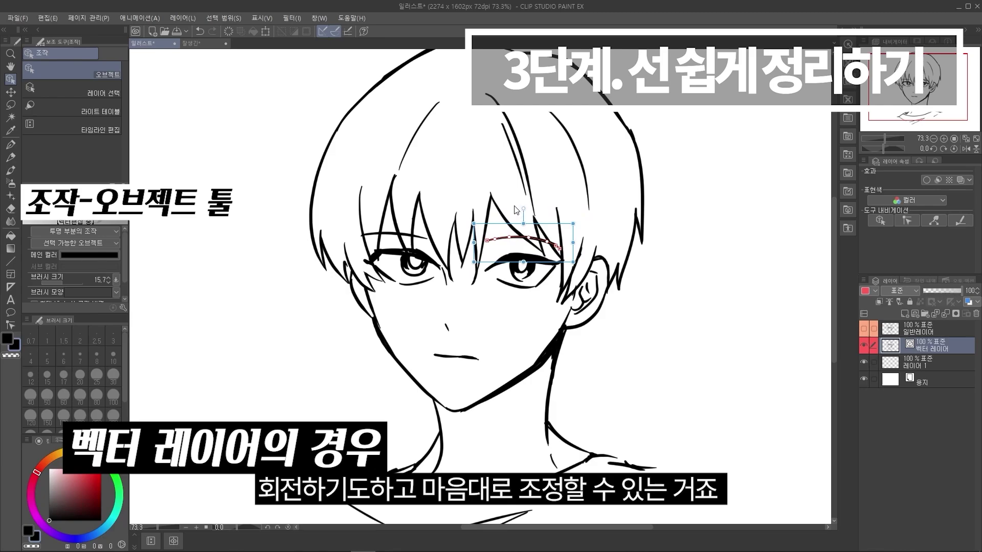
{"action": "left_click_drag", "start_coordinate": [521, 209], "coordinate": [521, 209]}
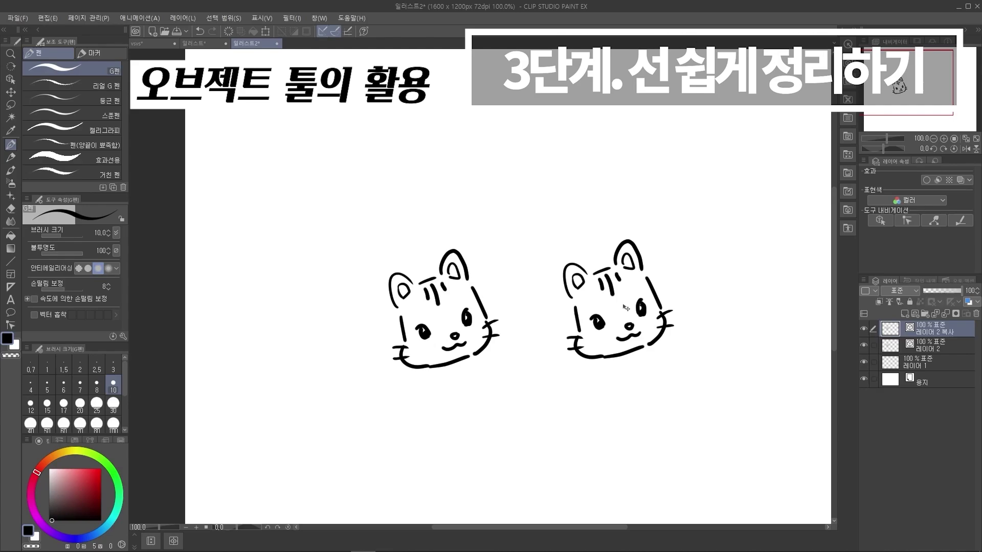
Step: Thicken the outer line of the left ear on the copied squirrel face with the Object tool's brush size
{"action": "key", "text": "o"}
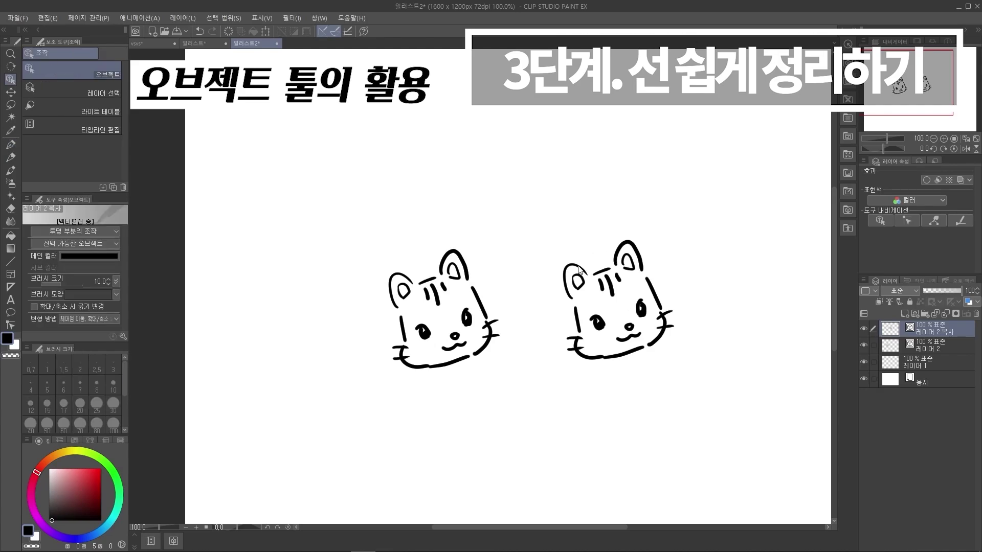
{"action": "left_click", "coordinate": [567, 279]}
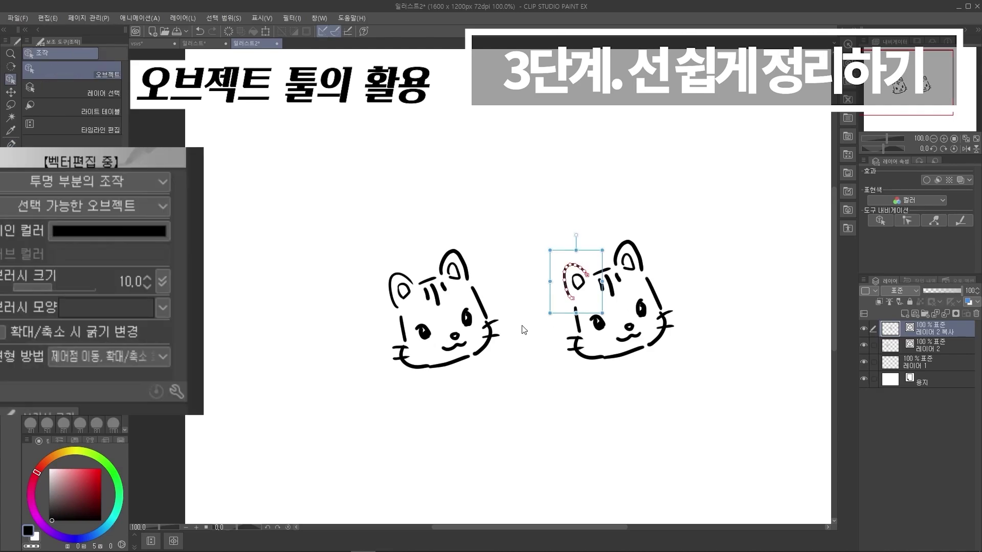
{"action": "left_click", "coordinate": [148, 276]}
{"action": "left_click", "coordinate": [148, 276]}
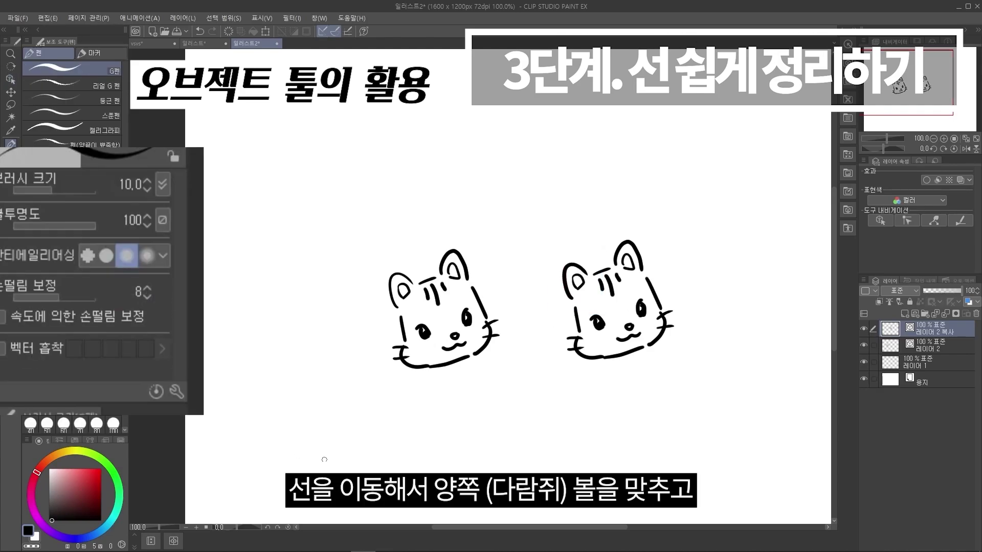
Step: Shift the right cheek line of the copied squirrel face to balance both cheeks, and select the line below its mouth
{"action": "key", "text": "o"}
{"action": "left_click_drag", "start_coordinate": [663, 338], "coordinate": [666, 335]}
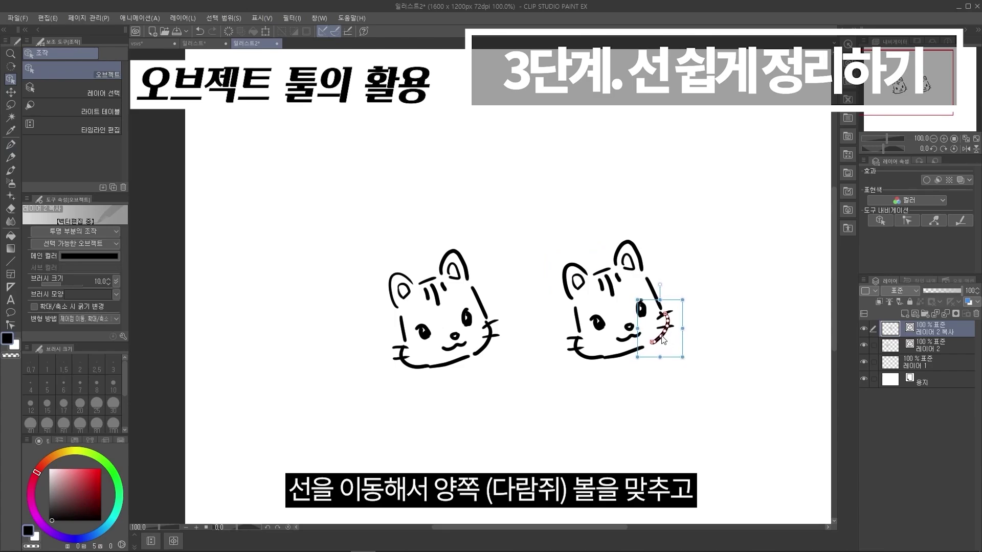
{"action": "key", "text": "e"}
{"action": "key", "text": "p"}
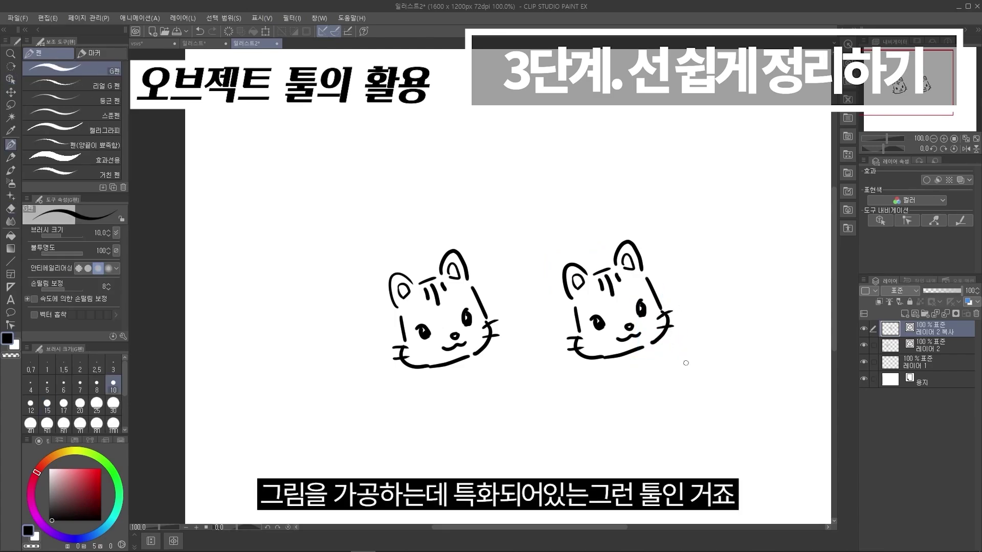
{"action": "key", "text": "o"}
{"action": "left_click", "coordinate": [632, 350]}
{"action": "key", "text": "p"}
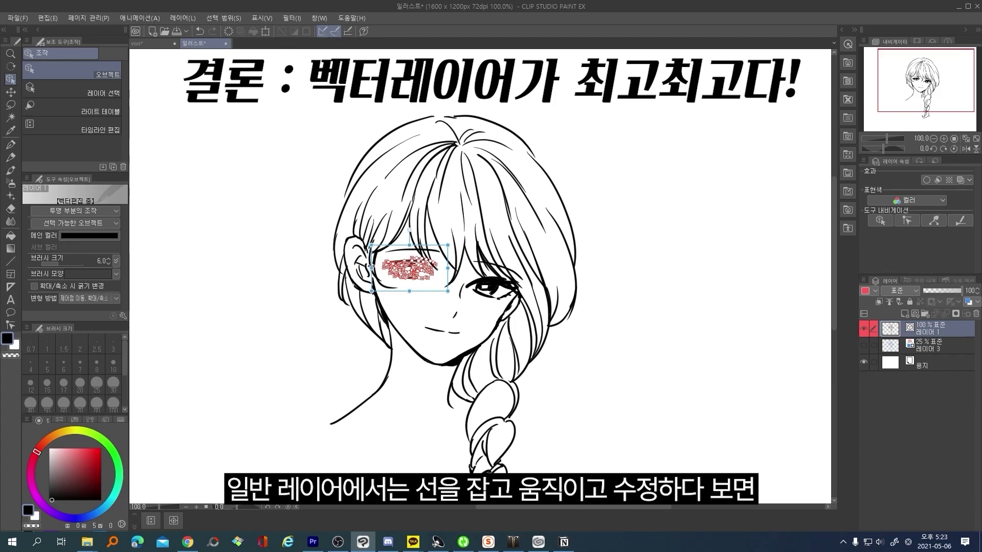
Step: Deselect the braided girl's left eye, then select her left eyebrow line and nudge it slightly sideways with the Object tool
{"action": "key", "text": "p"}
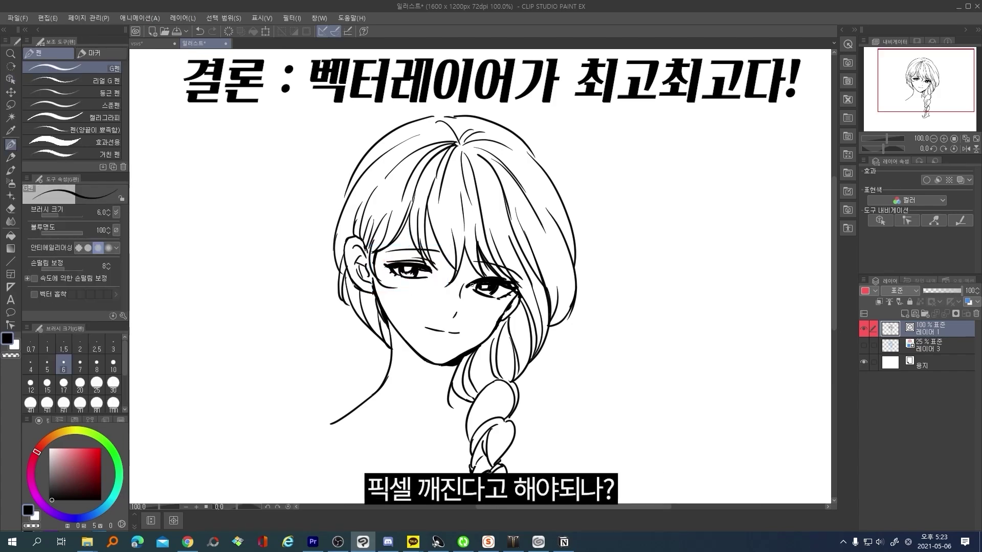
{"action": "key", "text": "o"}
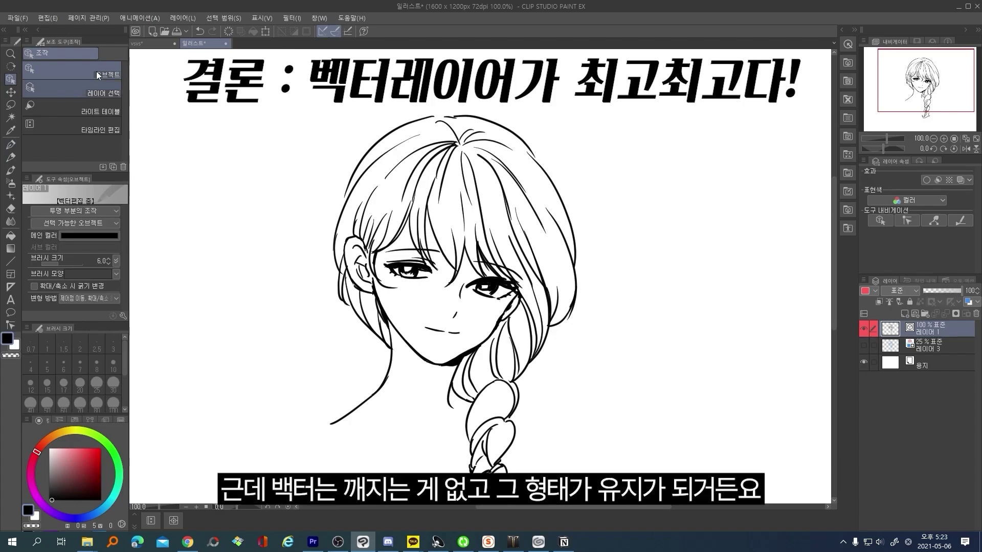
{"action": "left_click", "coordinate": [437, 252]}
{"action": "mouse_move", "coordinate": [437, 252]}
{"action": "left_mouse_down"}
{"action": "mouse_move", "coordinate": [438, 244]}
{"action": "mouse_move", "coordinate": [441, 252]}
{"action": "left_mouse_up"}
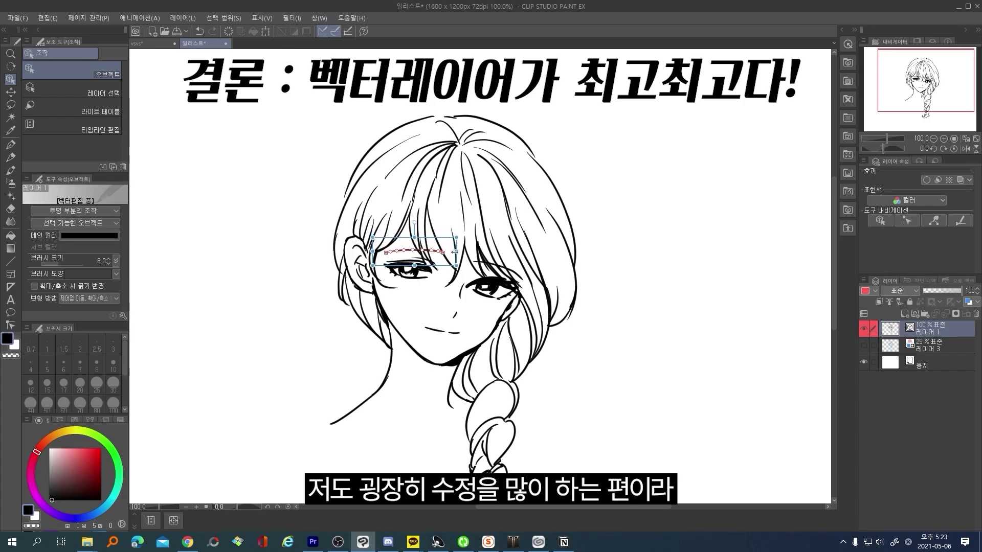
{"action": "key", "text": "p"}
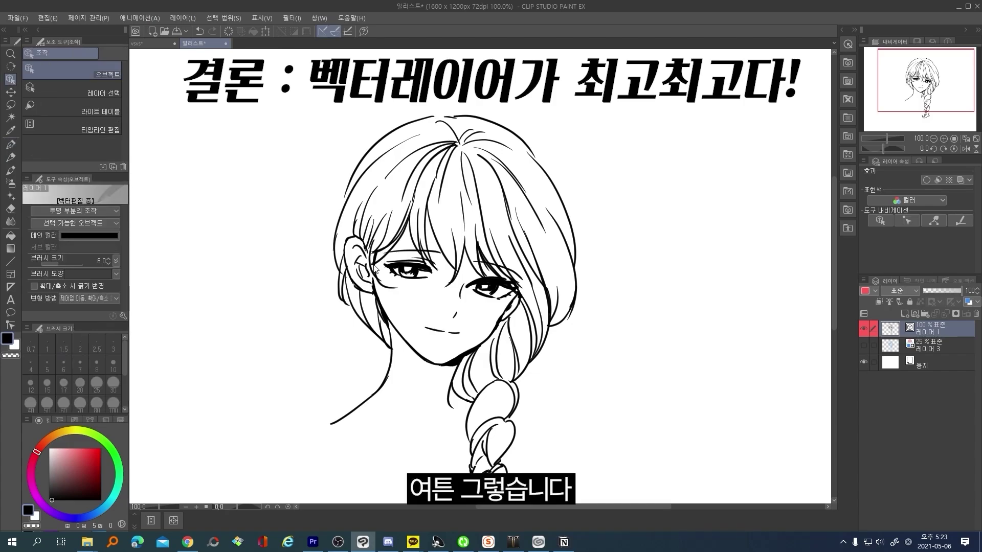
Step: Handwrite 완성 with a smiling face and an exclamation mark beside the braided girl using the size 10 G-pen
{"action": "mouse_move", "coordinate": [260, 316]}
{"action": "left_mouse_down"}
{"action": "mouse_move", "coordinate": [261, 350]}
{"action": "mouse_move", "coordinate": [275, 339]}
{"action": "left_mouse_up"}
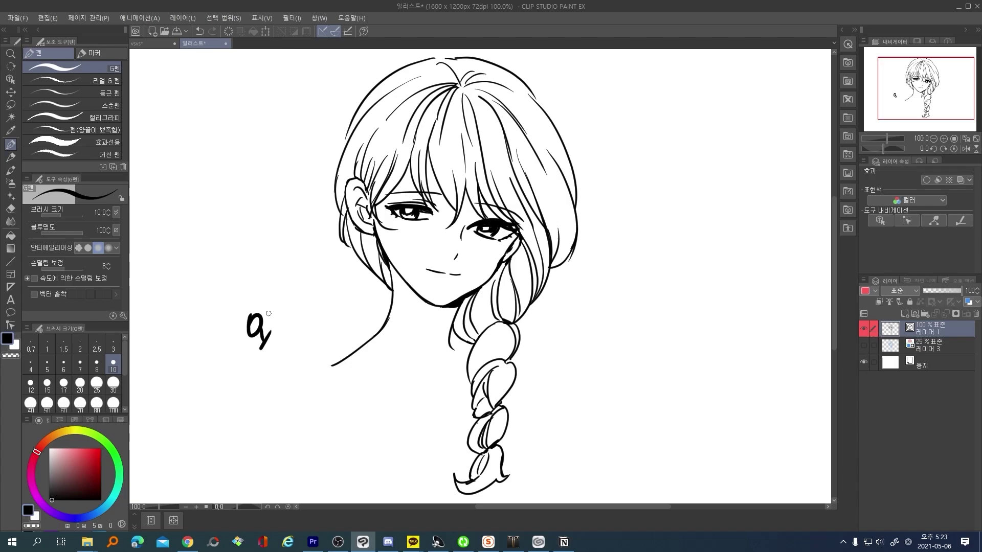
{"action": "mouse_move", "coordinate": [273, 324]}
{"action": "left_mouse_down"}
{"action": "mouse_move", "coordinate": [281, 322]}
{"action": "mouse_move", "coordinate": [288, 351]}
{"action": "left_mouse_up"}
{"action": "left_click_drag", "start_coordinate": [287, 299], "coordinate": [281, 329]}
{"action": "mouse_move", "coordinate": [298, 296]}
{"action": "left_mouse_down"}
{"action": "mouse_move", "coordinate": [295, 326]}
{"action": "mouse_move", "coordinate": [321, 302]}
{"action": "left_mouse_up"}
{"action": "mouse_move", "coordinate": [327, 289]}
{"action": "left_mouse_down"}
{"action": "mouse_move", "coordinate": [333, 277]}
{"action": "mouse_move", "coordinate": [338, 292]}
{"action": "left_mouse_up"}
{"action": "mouse_move", "coordinate": [328, 298]}
{"action": "left_mouse_down"}
{"action": "mouse_move", "coordinate": [322, 309]}
{"action": "mouse_move", "coordinate": [346, 299]}
{"action": "left_mouse_up"}
{"action": "left_click", "coordinate": [345, 305]}
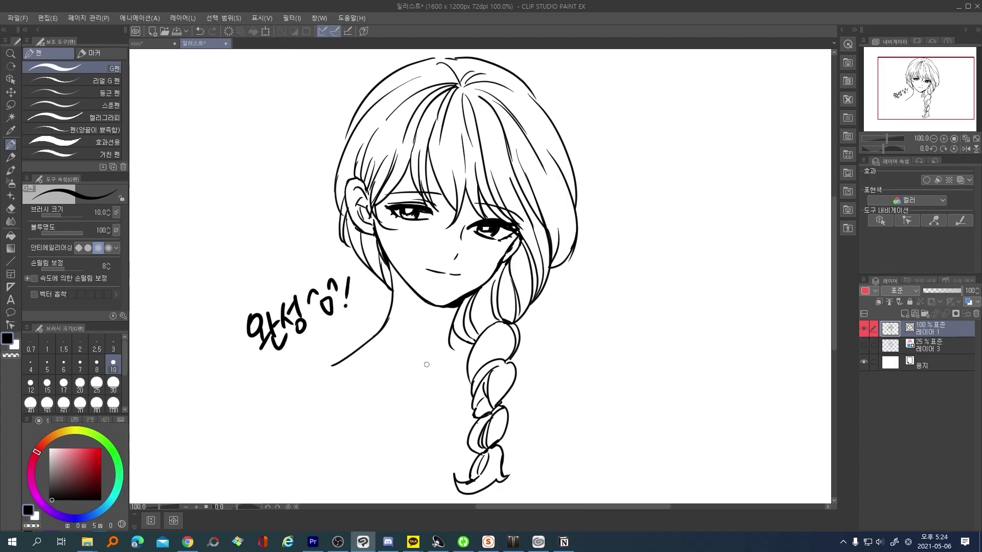
{"action": "mouse_move", "coordinate": [470, 333]}
{"action": "left_mouse_down"}
{"action": "mouse_move", "coordinate": [465, 347]}
{"action": "mouse_move", "coordinate": [476, 359]}
{"action": "left_mouse_up"}
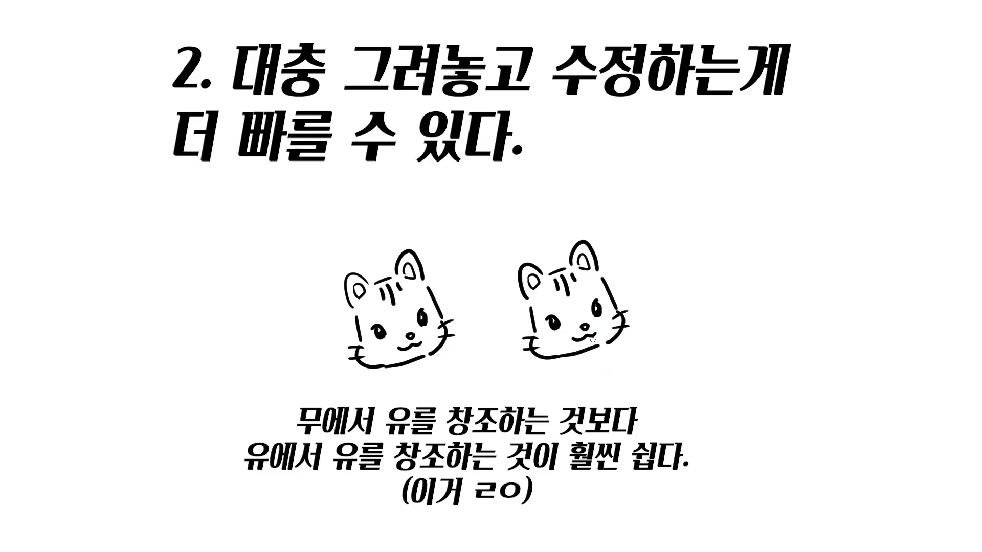
{"action": "left_click_drag", "start_coordinate": [544, 277], "coordinate": [571, 265]}
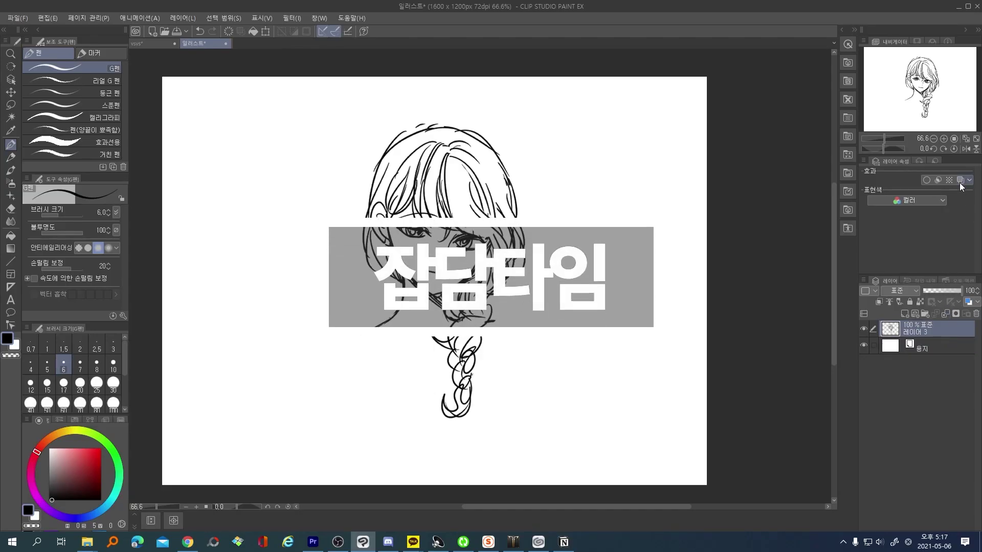
Step: Turn on the blue layer color for the sketch layer 레이어 3 and lower its opacity to 25%
{"action": "left_click", "coordinate": [959, 181]}
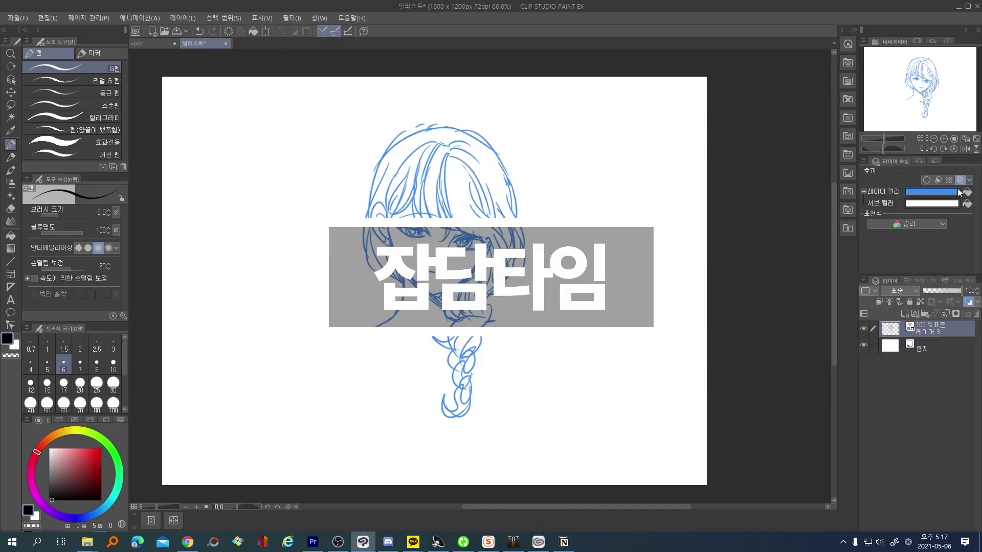
{"action": "left_click", "coordinate": [934, 290]}
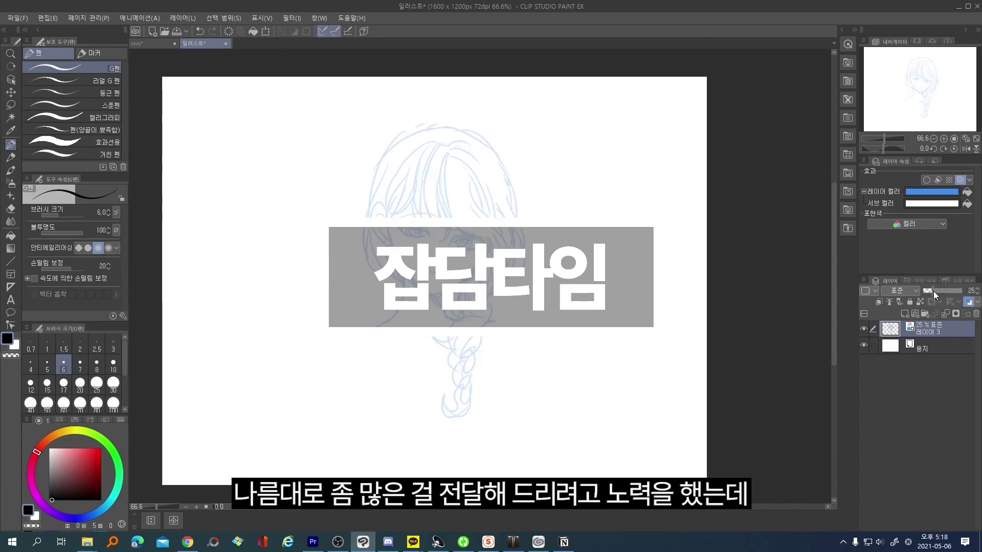
Step: Add a new vector layer above the sketch and set the G-pen's stabilization to 8
{"action": "left_click", "coordinate": [915, 313]}
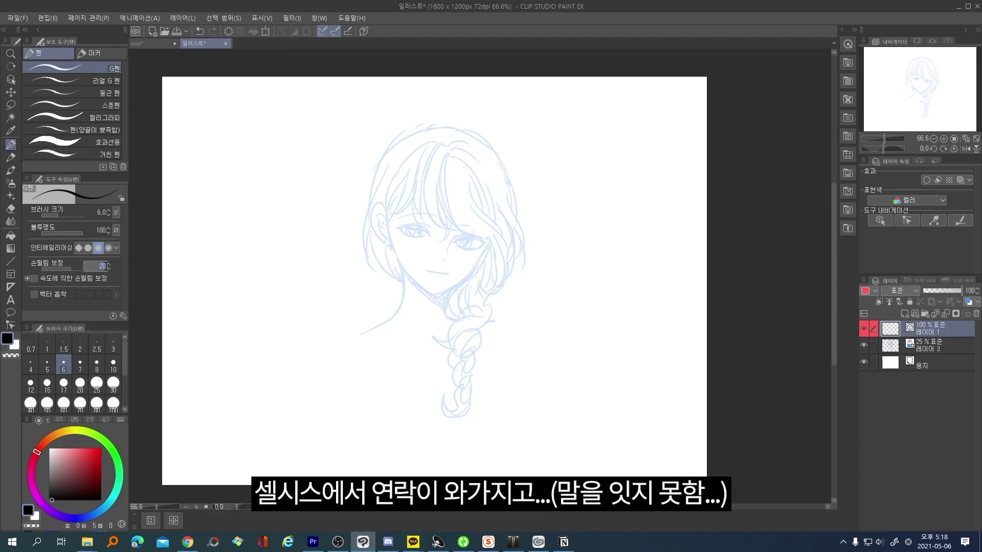
{"action": "type", "text": "8"}
{"action": "key", "text": "Return"}
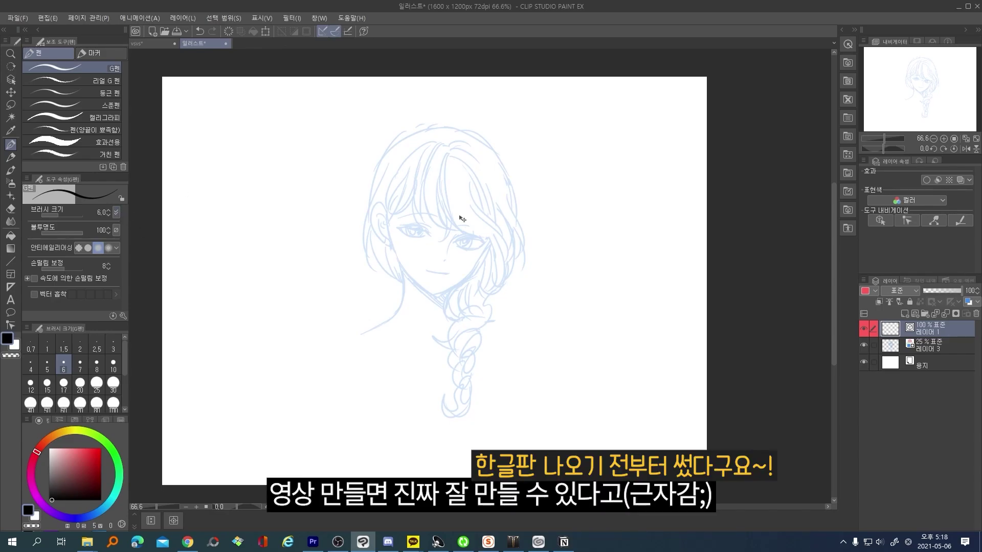
Step: Ink the eyelids and irises of both eyes, the nose and the mouth over the blue sketch
{"action": "scroll", "coordinate": [459, 215], "scroll_direction": "up", "scroll_amount": 4}
{"action": "left_click_drag", "start_coordinate": [491, 327], "coordinate": [521, 376]}
{"action": "mouse_move", "coordinate": [412, 294]}
{"action": "left_mouse_down"}
{"action": "mouse_move", "coordinate": [351, 291]}
{"action": "mouse_move", "coordinate": [420, 307]}
{"action": "left_mouse_up"}
{"action": "mouse_move", "coordinate": [358, 295]}
{"action": "left_mouse_down"}
{"action": "mouse_move", "coordinate": [418, 305]}
{"action": "mouse_move", "coordinate": [371, 310]}
{"action": "mouse_move", "coordinate": [396, 310]}
{"action": "left_mouse_up"}
{"action": "left_click_drag", "start_coordinate": [400, 299], "coordinate": [409, 315]}
{"action": "mouse_move", "coordinate": [479, 324]}
{"action": "left_mouse_down"}
{"action": "mouse_move", "coordinate": [536, 313]}
{"action": "mouse_move", "coordinate": [547, 322]}
{"action": "left_mouse_up"}
{"action": "mouse_move", "coordinate": [490, 324]}
{"action": "left_mouse_down"}
{"action": "mouse_move", "coordinate": [488, 337]}
{"action": "mouse_move", "coordinate": [495, 332]}
{"action": "left_mouse_up"}
{"action": "mouse_move", "coordinate": [505, 322]}
{"action": "left_mouse_down"}
{"action": "mouse_move", "coordinate": [513, 344]}
{"action": "mouse_move", "coordinate": [534, 343]}
{"action": "mouse_move", "coordinate": [537, 330]}
{"action": "left_mouse_up"}
{"action": "mouse_move", "coordinate": [360, 295]}
{"action": "left_mouse_down"}
{"action": "mouse_move", "coordinate": [343, 297]}
{"action": "mouse_move", "coordinate": [373, 312]}
{"action": "mouse_move", "coordinate": [416, 313]}
{"action": "mouse_move", "coordinate": [463, 346]}
{"action": "mouse_move", "coordinate": [454, 371]}
{"action": "mouse_move", "coordinate": [425, 392]}
{"action": "mouse_move", "coordinate": [441, 394]}
{"action": "left_mouse_up"}
{"action": "left_click_drag", "start_coordinate": [448, 396], "coordinate": [463, 396]}
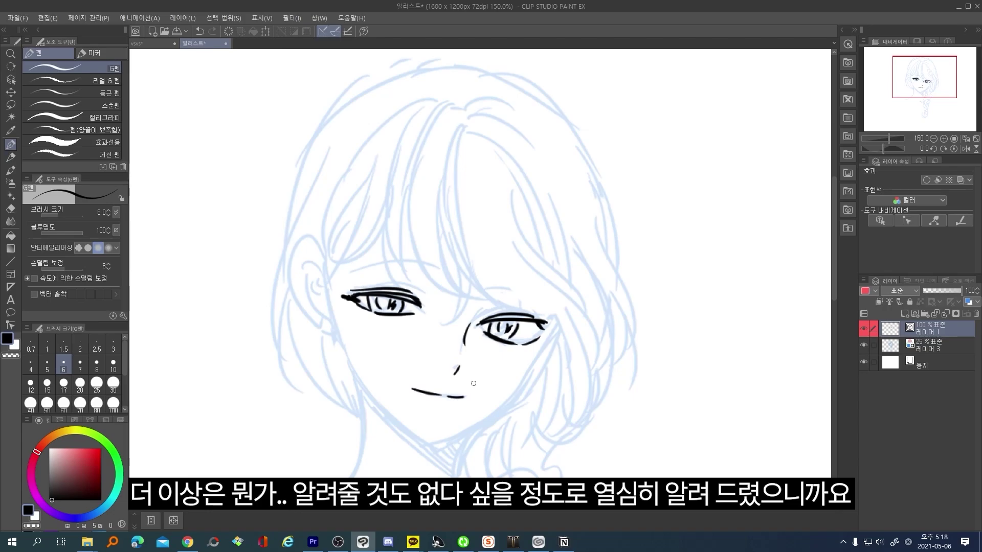
Step: Ink the hair strands in front of the left ear and the ear with its inner folds
{"action": "left_click_drag", "start_coordinate": [363, 214], "coordinate": [332, 277]}
{"action": "left_click_drag", "start_coordinate": [354, 219], "coordinate": [328, 271]}
{"action": "left_click_drag", "start_coordinate": [340, 177], "coordinate": [321, 271]}
{"action": "mouse_move", "coordinate": [334, 225]}
{"action": "left_mouse_down"}
{"action": "mouse_move", "coordinate": [322, 279]}
{"action": "mouse_move", "coordinate": [290, 276]}
{"action": "mouse_move", "coordinate": [302, 252]}
{"action": "mouse_move", "coordinate": [305, 324]}
{"action": "mouse_move", "coordinate": [335, 338]}
{"action": "left_mouse_up"}
{"action": "left_click_drag", "start_coordinate": [305, 270], "coordinate": [324, 284]}
{"action": "left_click_drag", "start_coordinate": [323, 294], "coordinate": [328, 313]}
{"action": "mouse_move", "coordinate": [318, 282]}
{"action": "left_mouse_down"}
{"action": "mouse_move", "coordinate": [307, 294]}
{"action": "mouse_move", "coordinate": [331, 324]}
{"action": "left_mouse_up"}
Step: Ink the face contour from below the left ear around the chin to the right cheek, redoing the first cheek line
{"action": "left_click_drag", "start_coordinate": [330, 332], "coordinate": [348, 364]}
{"action": "left_click_drag", "start_coordinate": [349, 368], "coordinate": [424, 450]}
{"action": "key", "text": "ctrl+z"}
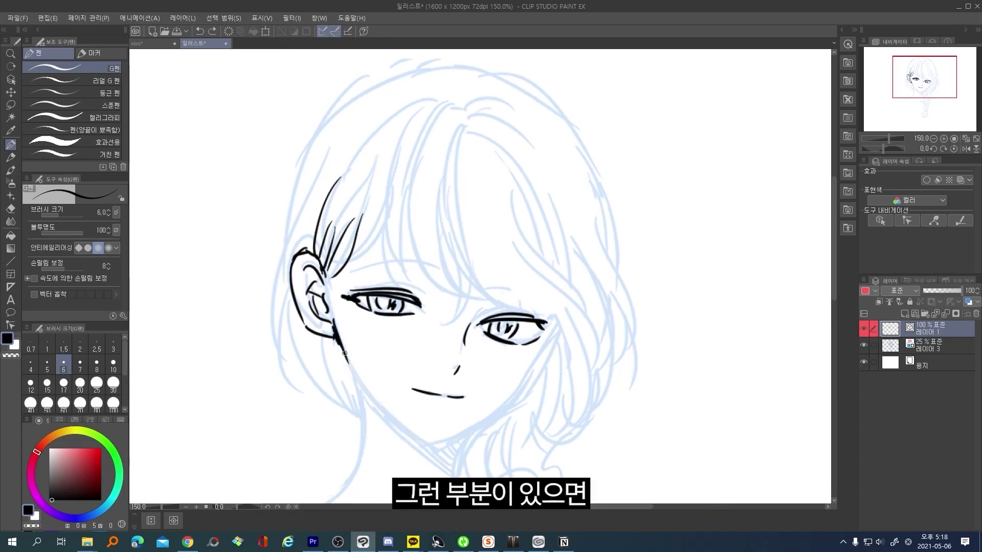
{"action": "mouse_move", "coordinate": [346, 358]}
{"action": "left_mouse_down"}
{"action": "mouse_move", "coordinate": [426, 451]}
{"action": "mouse_move", "coordinate": [414, 440]}
{"action": "mouse_move", "coordinate": [472, 429]}
{"action": "left_mouse_up"}
{"action": "left_click_drag", "start_coordinate": [481, 424], "coordinate": [516, 403]}
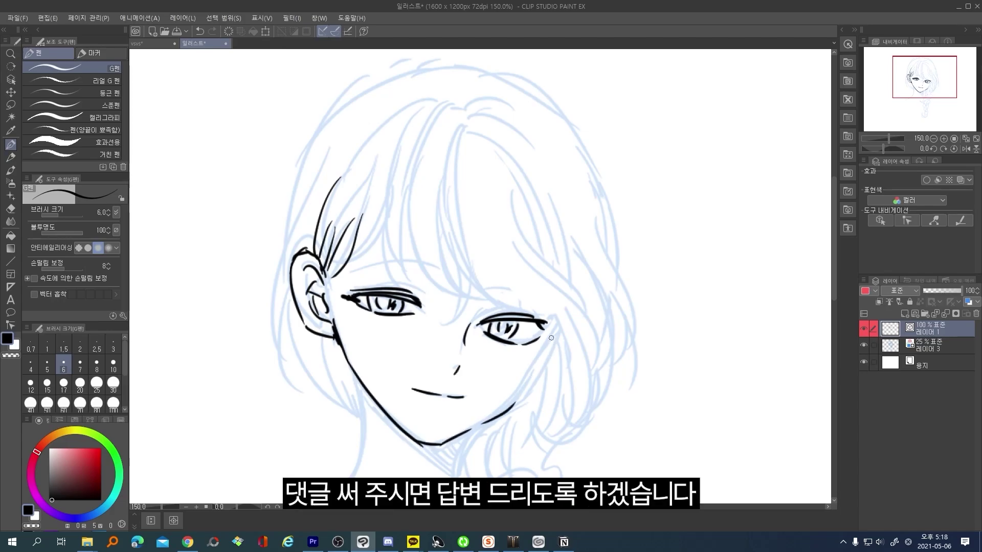
{"action": "left_click_drag", "start_coordinate": [557, 331], "coordinate": [519, 386]}
Step: Ink the bangs strand by strand across the forehead, from the ear side to the right eye
{"action": "scroll", "coordinate": [518, 383], "scroll_direction": "down", "scroll_amount": 1}
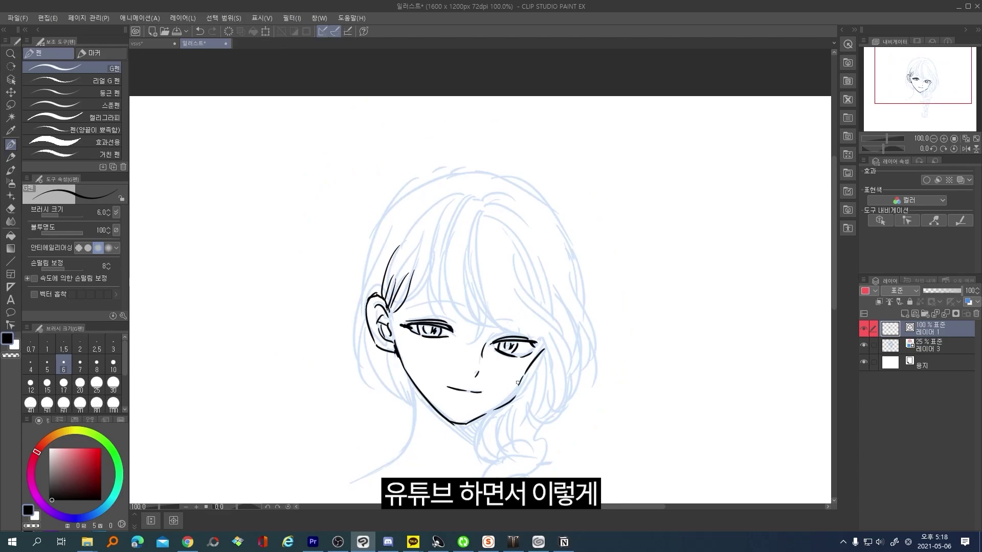
{"action": "left_click_drag", "start_coordinate": [437, 246], "coordinate": [396, 310]}
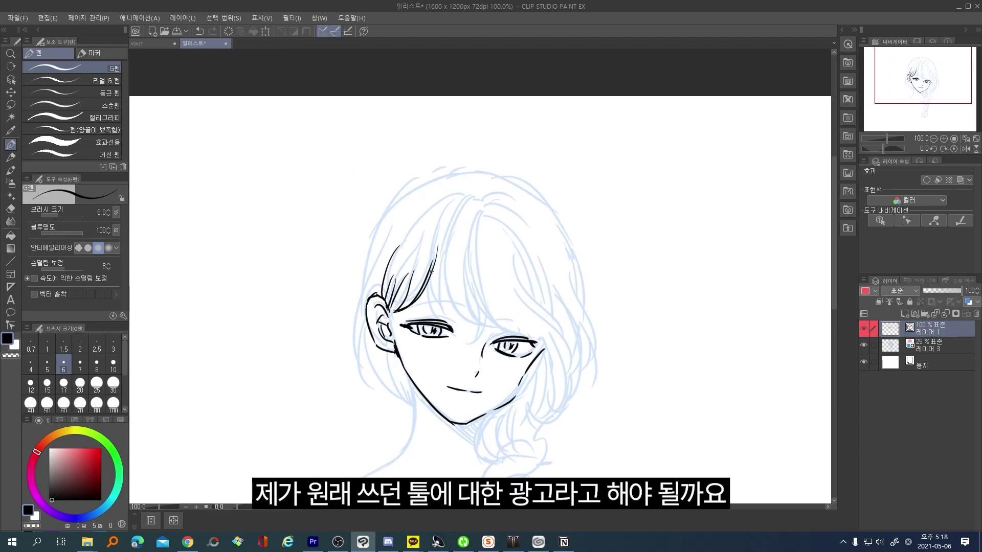
{"action": "mouse_move", "coordinate": [433, 271]}
{"action": "left_mouse_down"}
{"action": "mouse_move", "coordinate": [448, 325]}
{"action": "mouse_move", "coordinate": [459, 331]}
{"action": "left_mouse_up"}
{"action": "mouse_move", "coordinate": [449, 256]}
{"action": "left_mouse_down"}
{"action": "mouse_move", "coordinate": [449, 301]}
{"action": "mouse_move", "coordinate": [478, 330]}
{"action": "left_mouse_up"}
{"action": "mouse_move", "coordinate": [474, 288]}
{"action": "left_mouse_down"}
{"action": "mouse_move", "coordinate": [468, 345]}
{"action": "mouse_move", "coordinate": [508, 337]}
{"action": "left_mouse_up"}
{"action": "left_click_drag", "start_coordinate": [500, 266], "coordinate": [532, 338]}
{"action": "left_click_drag", "start_coordinate": [530, 295], "coordinate": [553, 346]}
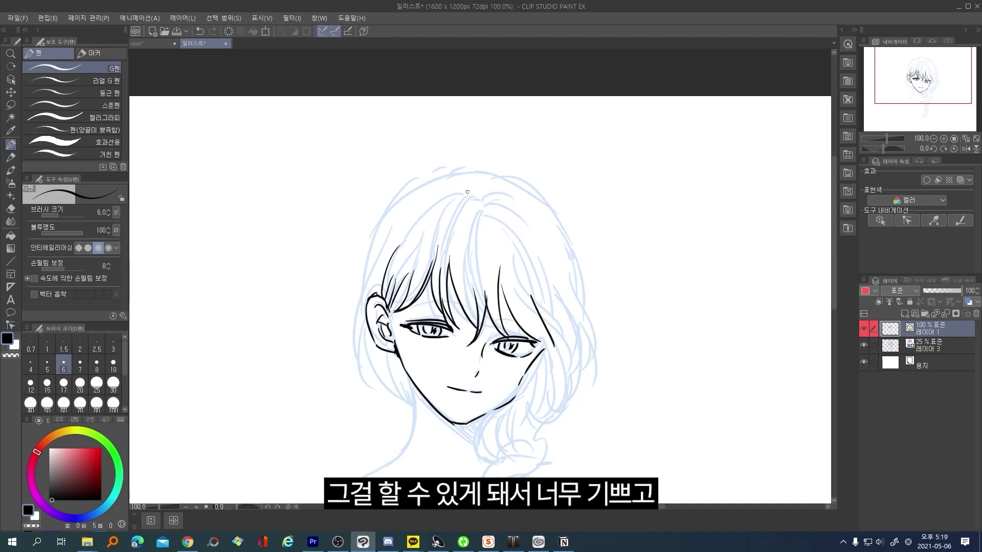
Step: Ink the hair parting, the left head outline and the side hair running down to the nape
{"action": "left_click_drag", "start_coordinate": [478, 202], "coordinate": [459, 231]}
{"action": "left_click_drag", "start_coordinate": [482, 205], "coordinate": [459, 264]}
{"action": "mouse_move", "coordinate": [455, 176]}
{"action": "left_mouse_down"}
{"action": "mouse_move", "coordinate": [413, 191]}
{"action": "mouse_move", "coordinate": [366, 255]}
{"action": "left_mouse_up"}
{"action": "mouse_move", "coordinate": [441, 194]}
{"action": "left_mouse_down"}
{"action": "mouse_move", "coordinate": [386, 233]}
{"action": "mouse_move", "coordinate": [356, 309]}
{"action": "left_mouse_up"}
{"action": "mouse_move", "coordinate": [389, 256]}
{"action": "left_mouse_down"}
{"action": "mouse_move", "coordinate": [376, 274]}
{"action": "mouse_move", "coordinate": [372, 392]}
{"action": "left_mouse_up"}
{"action": "left_click_drag", "start_coordinate": [368, 332], "coordinate": [412, 408]}
{"action": "left_click_drag", "start_coordinate": [395, 360], "coordinate": [406, 431]}
{"action": "left_click_drag", "start_coordinate": [408, 381], "coordinate": [395, 452]}
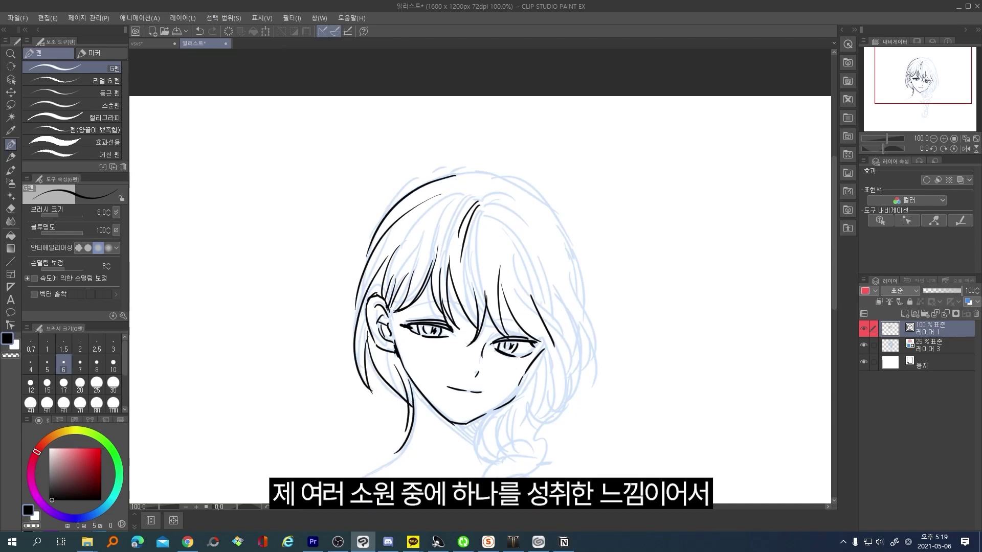
Step: Ink the right head outline from the crown down the side of the hair
{"action": "mouse_move", "coordinate": [464, 177]}
{"action": "left_mouse_down"}
{"action": "mouse_move", "coordinate": [557, 218]}
{"action": "mouse_move", "coordinate": [597, 334]}
{"action": "left_mouse_up"}
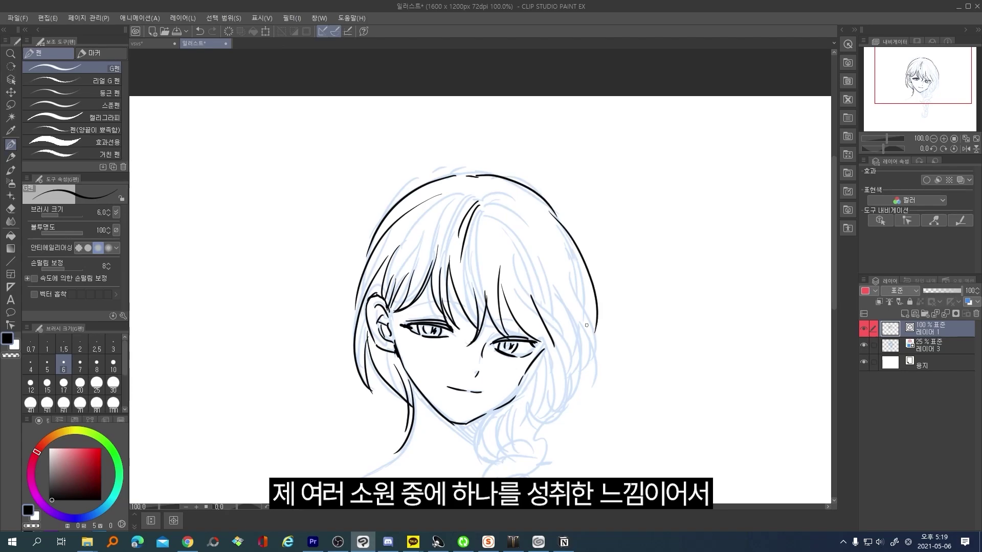
{"action": "left_click_drag", "start_coordinate": [566, 267], "coordinate": [575, 277]}
{"action": "left_click_drag", "start_coordinate": [597, 279], "coordinate": [593, 380]}
Step: Ink both eyebrows and add short strokes to the bangs around the right eye
{"action": "left_click_drag", "start_coordinate": [501, 299], "coordinate": [527, 340]}
{"action": "left_click_drag", "start_coordinate": [529, 343], "coordinate": [545, 359]}
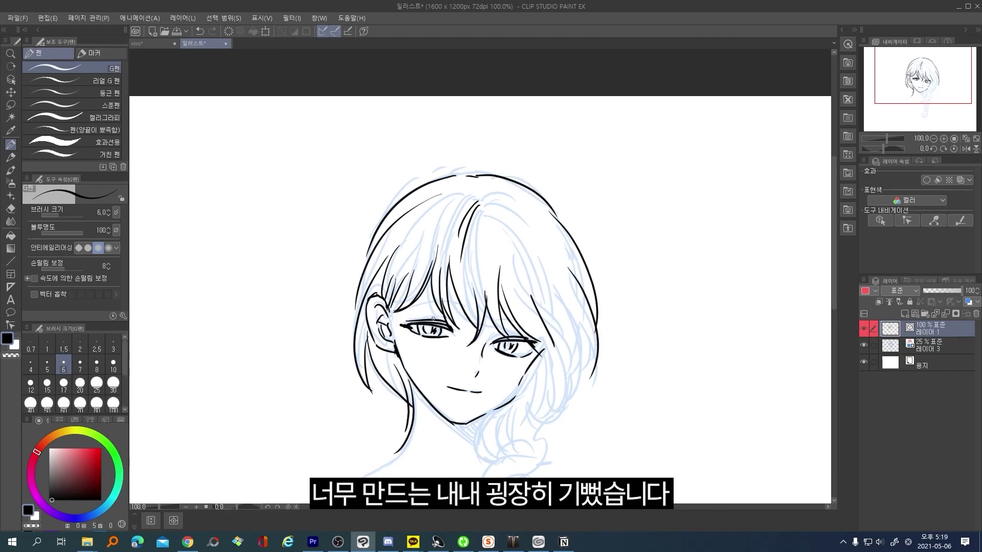
{"action": "left_click_drag", "start_coordinate": [441, 294], "coordinate": [453, 324]}
{"action": "mouse_move", "coordinate": [480, 287]}
{"action": "left_mouse_down"}
{"action": "mouse_move", "coordinate": [483, 312]}
{"action": "mouse_move", "coordinate": [545, 339]}
{"action": "left_mouse_up"}
Step: Ink the hair locks sweeping down beside the right cheek toward the braid
{"action": "left_click_drag", "start_coordinate": [576, 383], "coordinate": [569, 349]}
{"action": "mouse_move", "coordinate": [529, 310]}
{"action": "left_mouse_down"}
{"action": "mouse_move", "coordinate": [548, 380]}
{"action": "mouse_move", "coordinate": [527, 406]}
{"action": "left_mouse_up"}
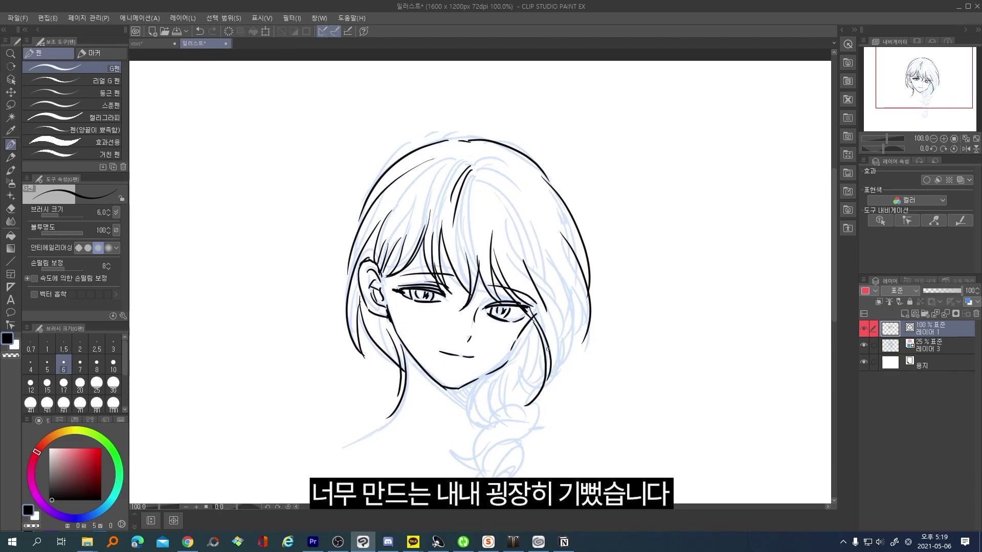
{"action": "left_click_drag", "start_coordinate": [571, 313], "coordinate": [545, 385]}
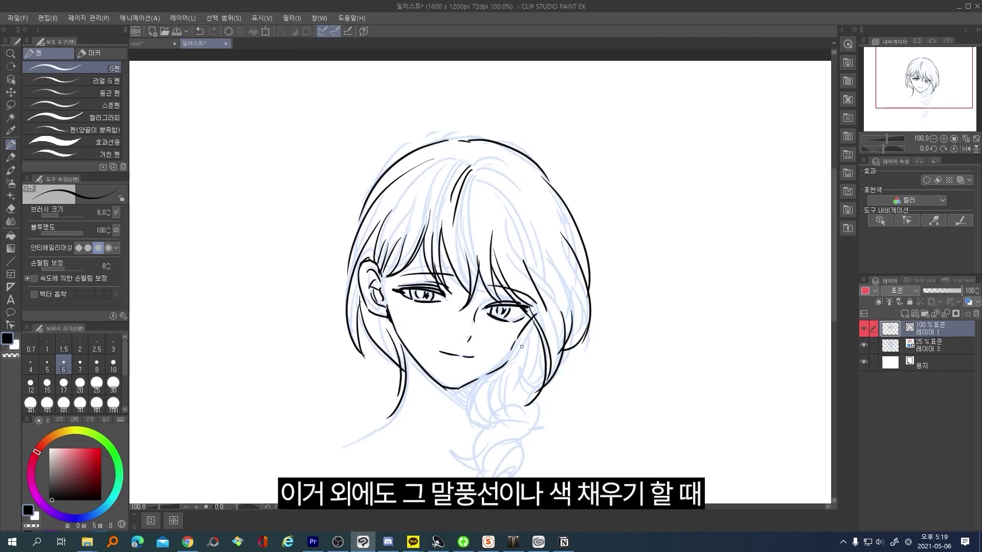
Step: Ink the hair strands falling beside the right jaw and under the chin, plus the neck line curving into the shoulder
{"action": "mouse_move", "coordinate": [535, 321]}
{"action": "left_mouse_down"}
{"action": "mouse_move", "coordinate": [514, 347]}
{"action": "mouse_move", "coordinate": [510, 404]}
{"action": "left_mouse_up"}
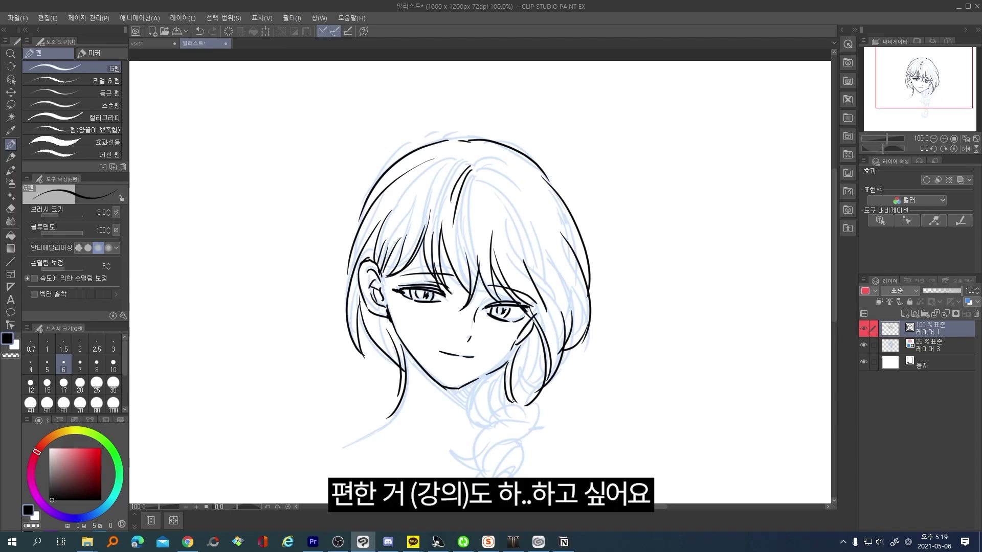
{"action": "left_click_drag", "start_coordinate": [500, 368], "coordinate": [490, 422]}
{"action": "left_click_drag", "start_coordinate": [489, 373], "coordinate": [490, 422]}
{"action": "left_click_drag", "start_coordinate": [401, 401], "coordinate": [343, 449]}
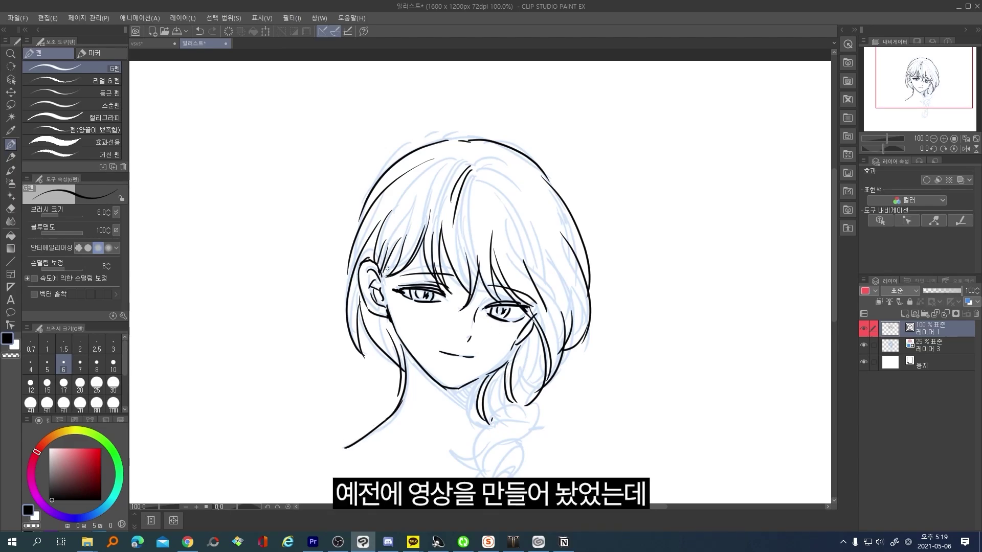
Step: Ink the upper braid segments over the sketch and add loose strands beside the top of the braid
{"action": "mouse_move", "coordinate": [514, 350]}
{"action": "left_mouse_down"}
{"action": "mouse_move", "coordinate": [479, 377]}
{"action": "mouse_move", "coordinate": [528, 395]}
{"action": "mouse_move", "coordinate": [511, 444]}
{"action": "left_mouse_up"}
{"action": "mouse_move", "coordinate": [509, 405]}
{"action": "left_mouse_down"}
{"action": "mouse_move", "coordinate": [486, 468]}
{"action": "mouse_move", "coordinate": [518, 444]}
{"action": "mouse_move", "coordinate": [495, 438]}
{"action": "mouse_move", "coordinate": [486, 468]}
{"action": "left_mouse_up"}
{"action": "scroll", "coordinate": [519, 462], "scroll_direction": "down", "scroll_amount": 1}
{"action": "left_click_drag", "start_coordinate": [524, 384], "coordinate": [521, 420]}
{"action": "left_click_drag", "start_coordinate": [519, 421], "coordinate": [516, 451]}
{"action": "scroll", "coordinate": [525, 412], "scroll_direction": "down", "scroll_amount": 1}
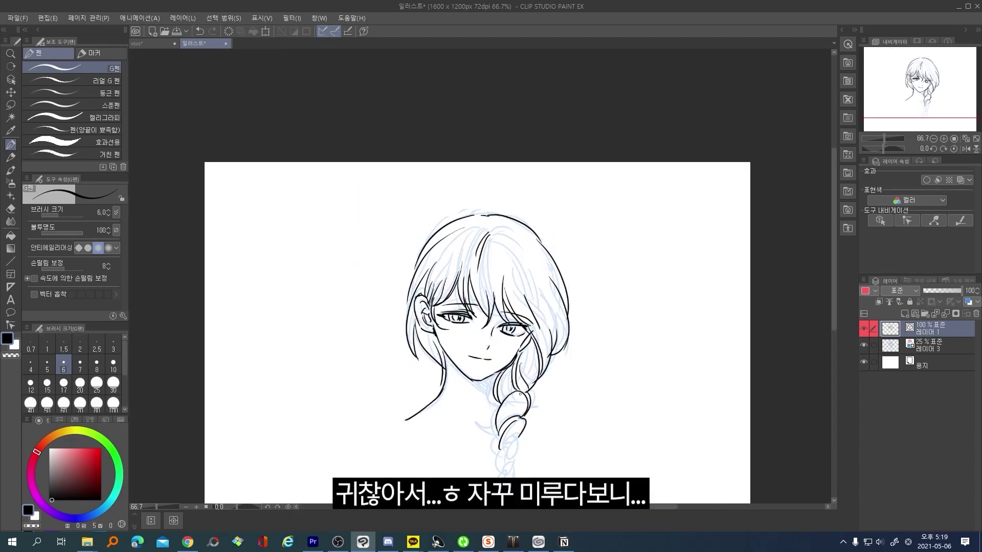
{"action": "left_click_drag", "start_coordinate": [435, 337], "coordinate": [441, 354]}
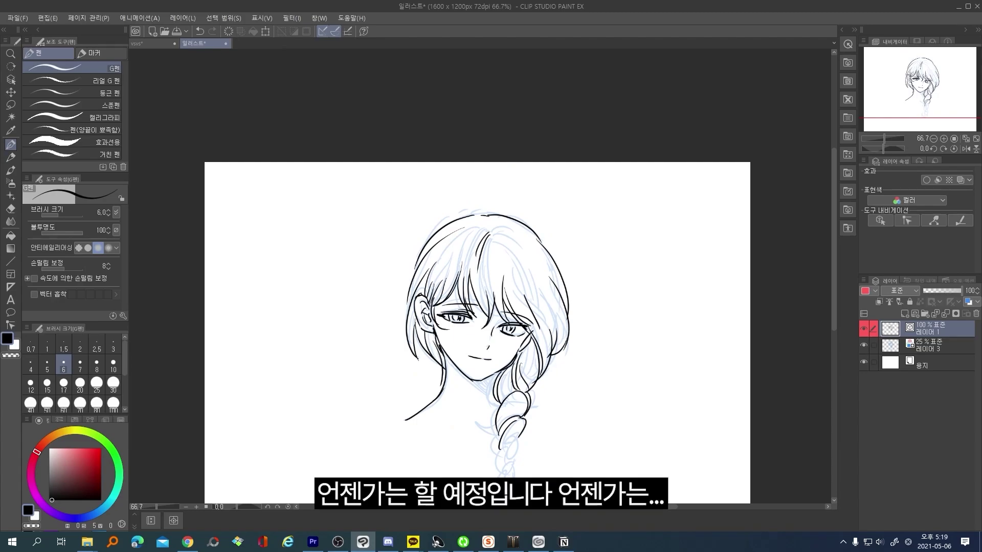
{"action": "left_click_drag", "start_coordinate": [494, 377], "coordinate": [483, 410]}
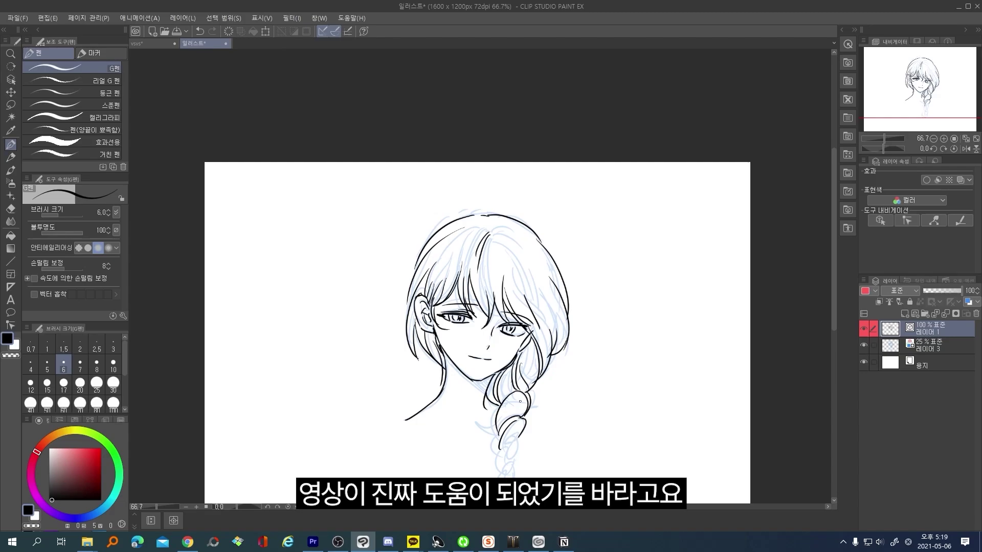
Step: Ink the lower braid segments, alternating the pen with the eraser to clean the overlapping line ends
{"action": "mouse_move", "coordinate": [510, 428]}
{"action": "left_mouse_down"}
{"action": "mouse_move", "coordinate": [506, 464]}
{"action": "mouse_move", "coordinate": [517, 443]}
{"action": "mouse_move", "coordinate": [509, 449]}
{"action": "left_mouse_up"}
{"action": "key", "text": "e"}
{"action": "key", "text": "p"}
{"action": "key", "text": "e"}
{"action": "key", "text": "p"}
{"action": "left_click_drag", "start_coordinate": [508, 432], "coordinate": [508, 477]}
{"action": "key", "text": "e"}
{"action": "key", "text": "p"}
{"action": "key", "text": "e"}
{"action": "key", "text": "p"}
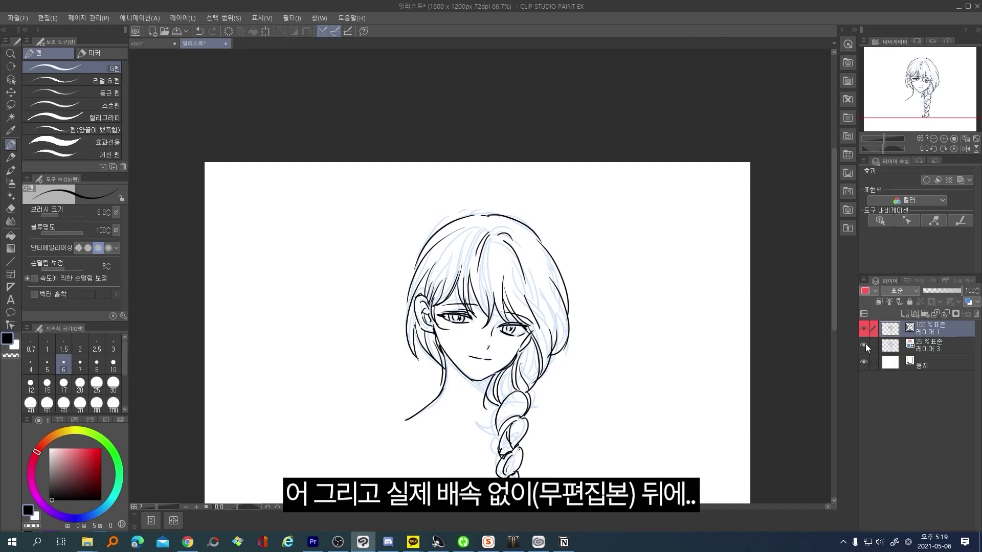
Step: Hide the sketch layer 레이어 3 and set the eraser's vector erase option to the intersection mode
{"action": "left_click", "coordinate": [864, 345]}
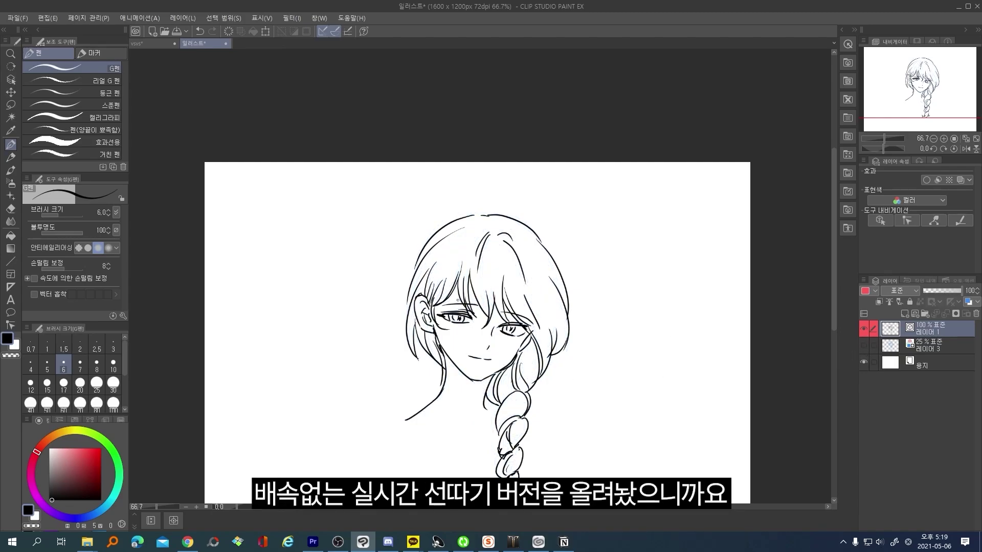
{"action": "scroll", "coordinate": [458, 301], "scroll_direction": "up", "scroll_amount": 2}
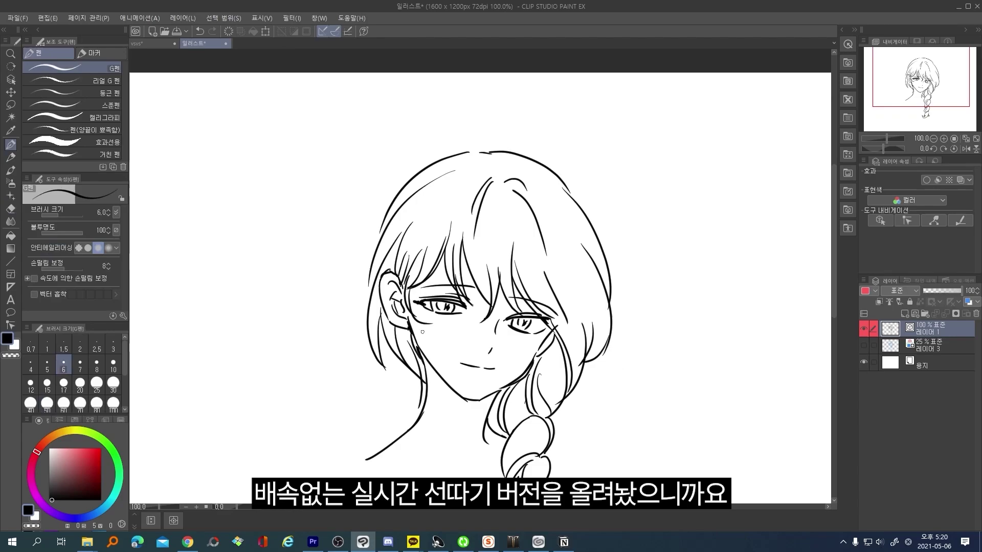
{"action": "key", "text": "e"}
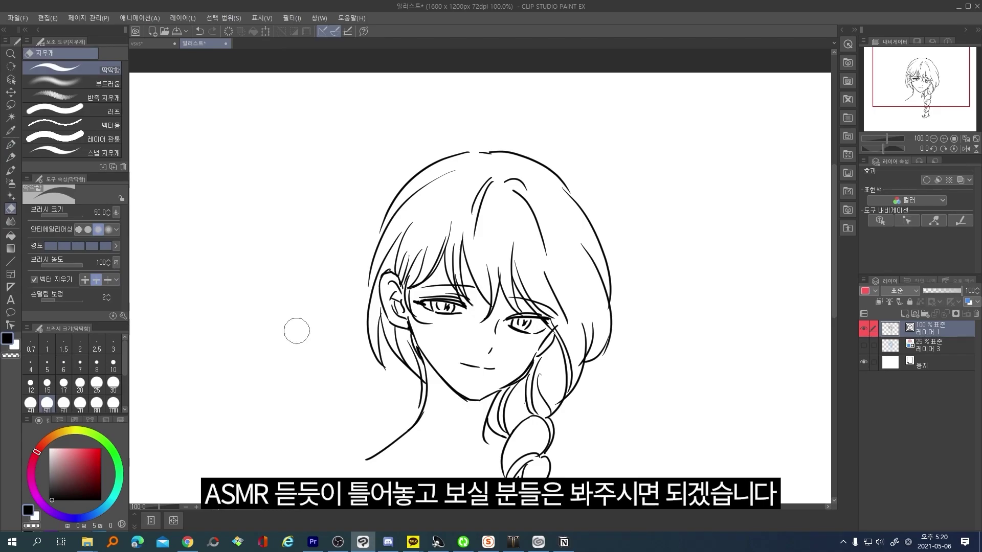
{"action": "left_click", "coordinate": [96, 280]}
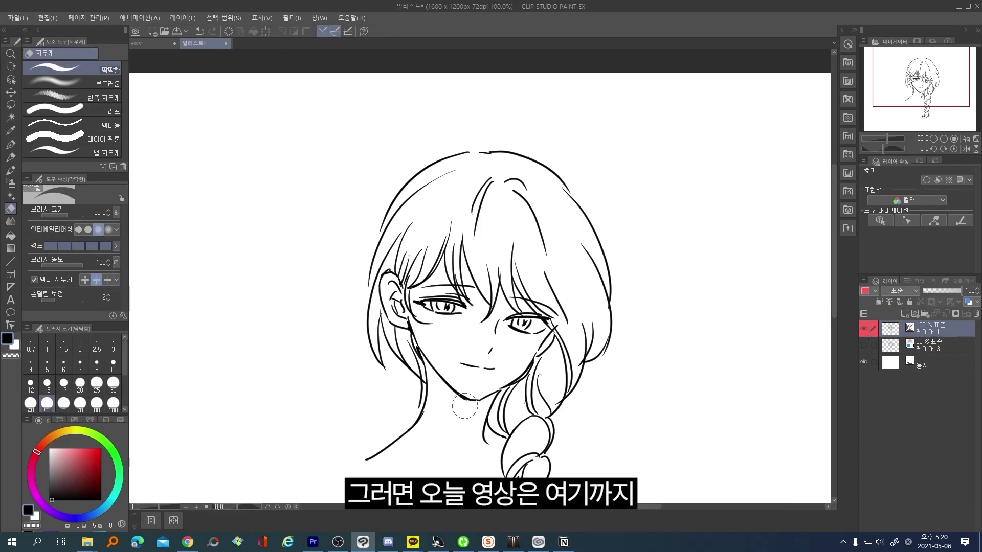
Step: Thicken the chin line toward the right jaw and erase stray line ends above the braid with a size 8 eraser
{"action": "key", "text": "p"}
{"action": "left_click_drag", "start_coordinate": [485, 396], "coordinate": [515, 383]}
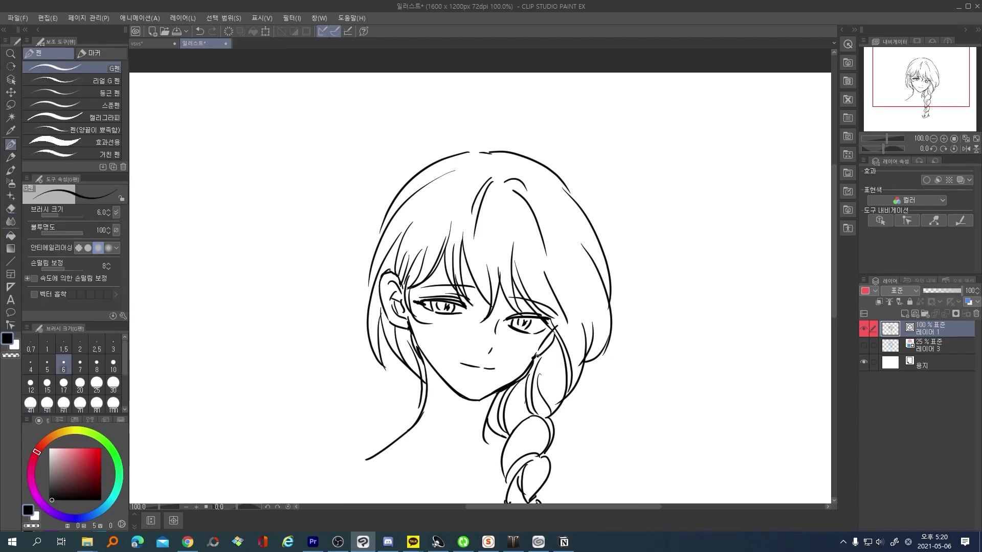
{"action": "key", "text": "e"}
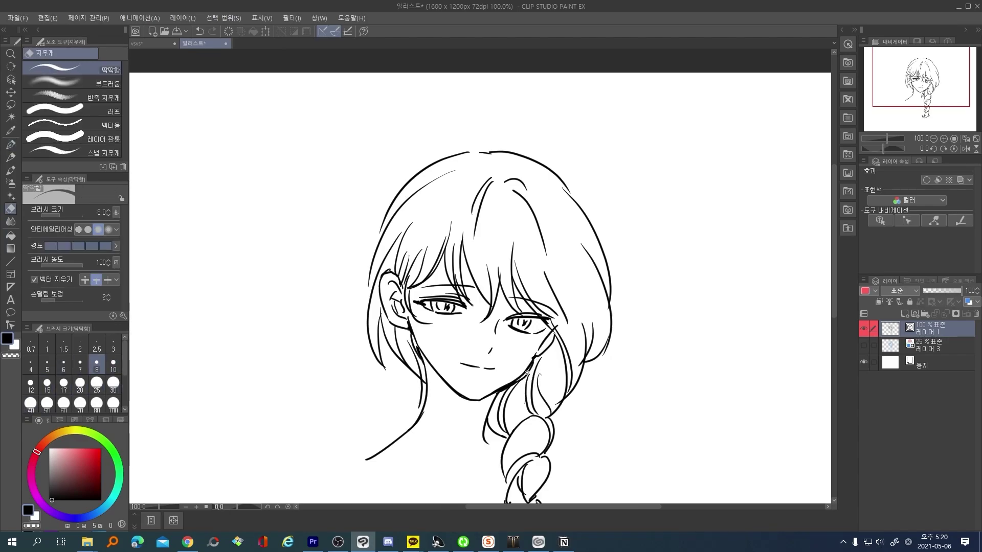
{"action": "left_click_drag", "start_coordinate": [527, 373], "coordinate": [514, 427]}
Step: Darken the pupil and upper iris of the left eye with the G펜 at sizes 7 and 8
{"action": "key", "text": "p"}
{"action": "left_click_drag", "start_coordinate": [441, 305], "coordinate": [435, 321]}
{"action": "key", "text": "bracketright"}
{"action": "key", "text": "bracketright"}
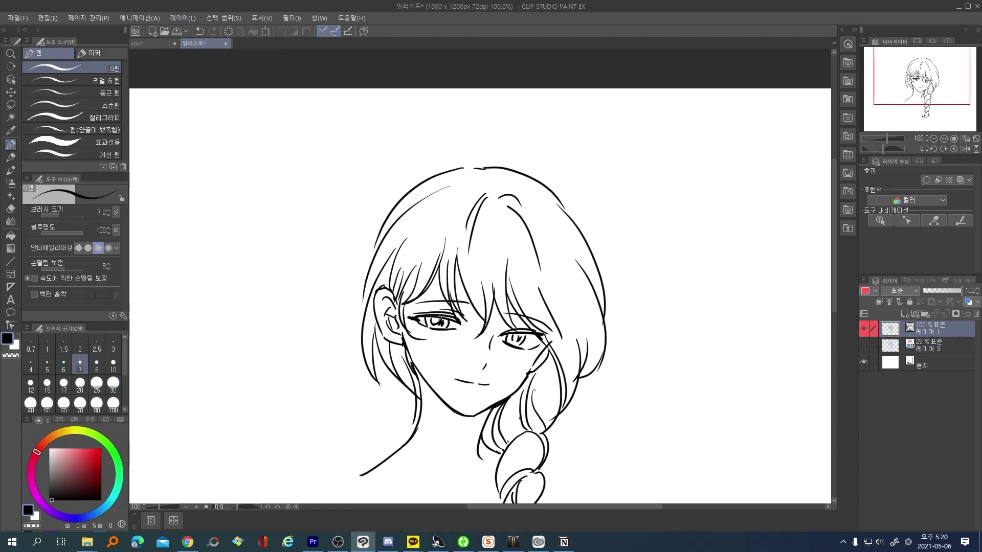
{"action": "mouse_move", "coordinate": [443, 319]}
{"action": "left_mouse_down"}
{"action": "mouse_move", "coordinate": [420, 324]}
{"action": "mouse_move", "coordinate": [430, 316]}
{"action": "left_mouse_up"}
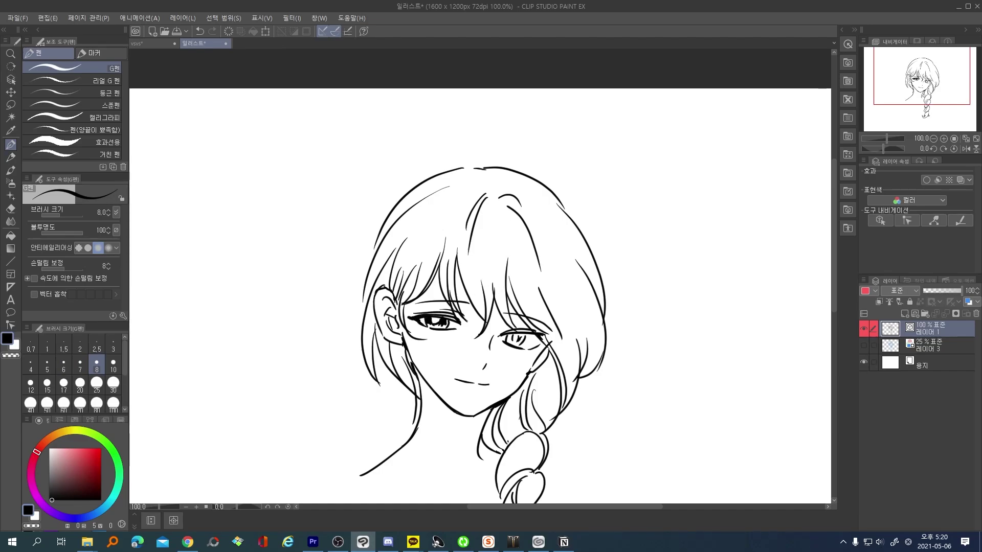
Step: Fill in the right eye's pupil and upper iris at pen size 10 and darken its outer corner at size 8
{"action": "key", "text": "bracketright"}
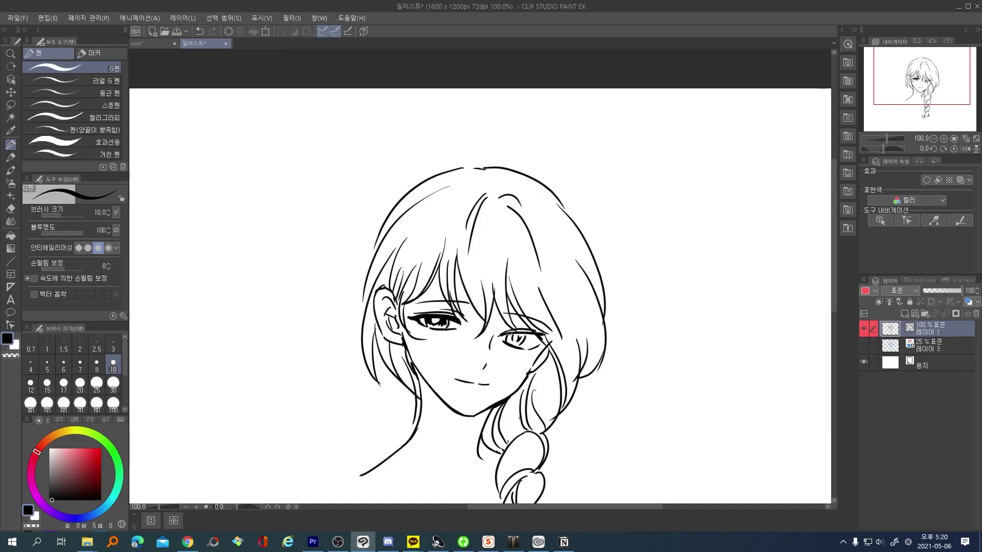
{"action": "mouse_move", "coordinate": [504, 333]}
{"action": "left_mouse_down"}
{"action": "mouse_move", "coordinate": [539, 336]}
{"action": "mouse_move", "coordinate": [520, 341]}
{"action": "mouse_move", "coordinate": [524, 331]}
{"action": "left_mouse_up"}
{"action": "key", "text": "bracketleft"}
{"action": "key", "text": "bracketleft"}
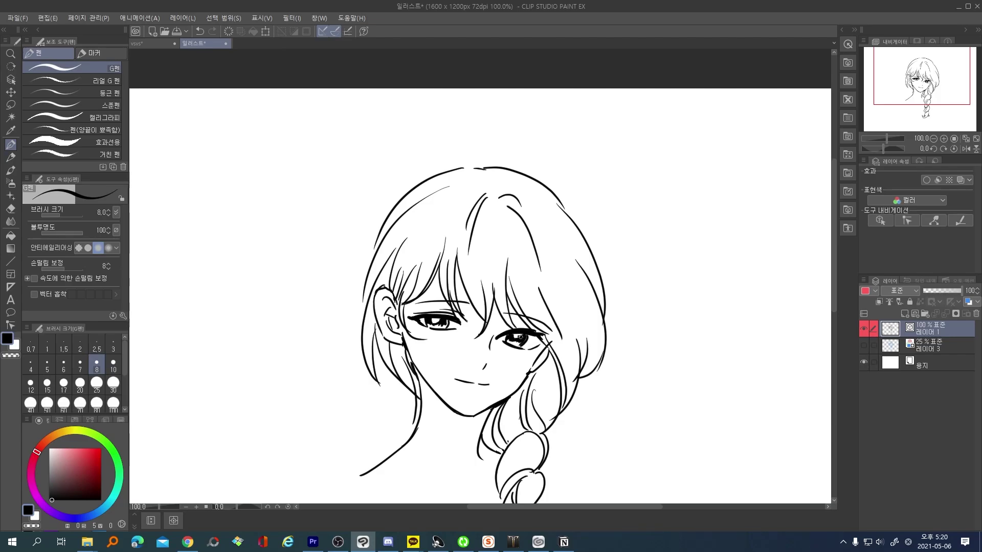
{"action": "left_click_drag", "start_coordinate": [545, 337], "coordinate": [536, 343]}
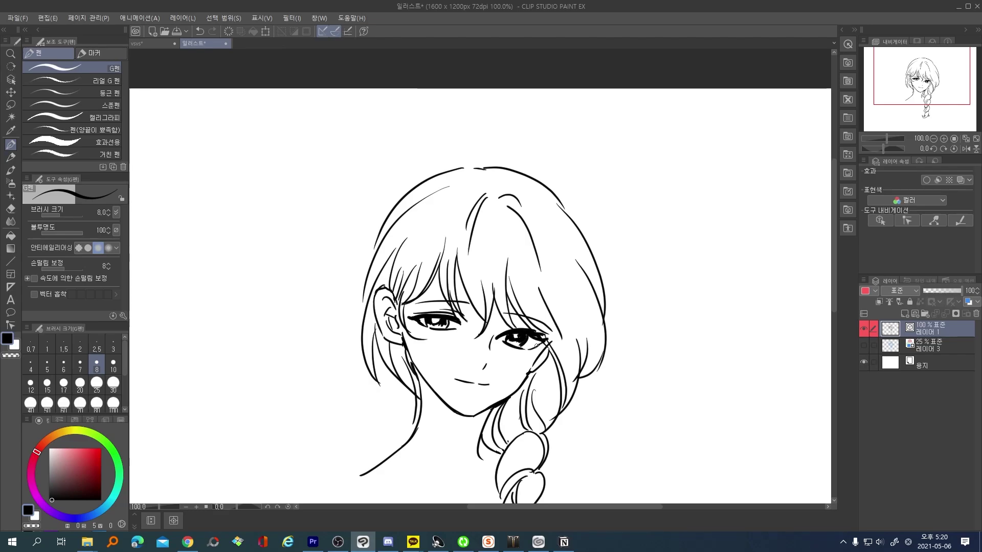
Step: Reinforce the right jaw line and ink strands from the parting into the left bangs at pen size 7
{"action": "key", "text": "bracketleft"}
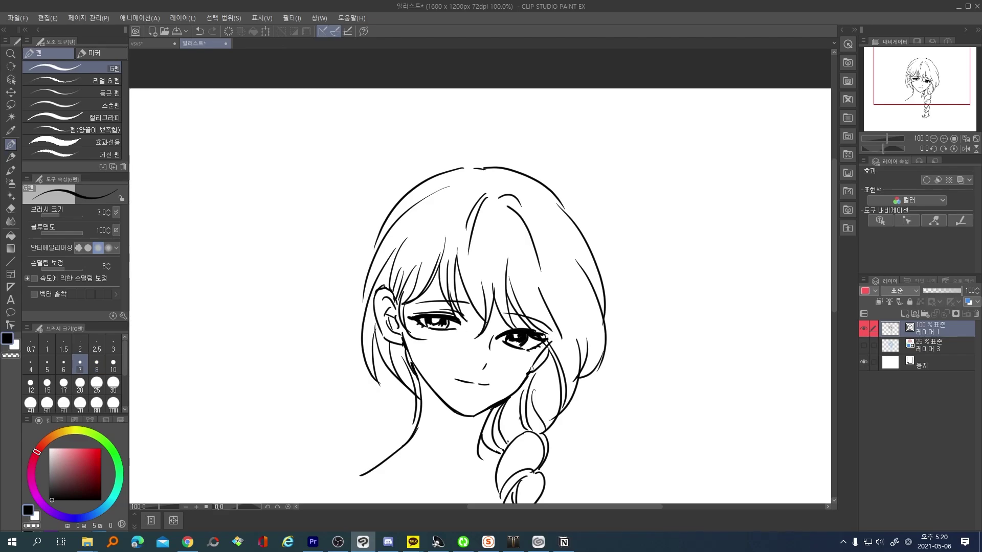
{"action": "left_click_drag", "start_coordinate": [532, 367], "coordinate": [523, 382]}
{"action": "left_click_drag", "start_coordinate": [486, 194], "coordinate": [440, 253]}
{"action": "mouse_move", "coordinate": [487, 193]}
{"action": "left_mouse_down"}
{"action": "mouse_move", "coordinate": [450, 212]}
{"action": "mouse_move", "coordinate": [431, 255]}
{"action": "left_mouse_up"}
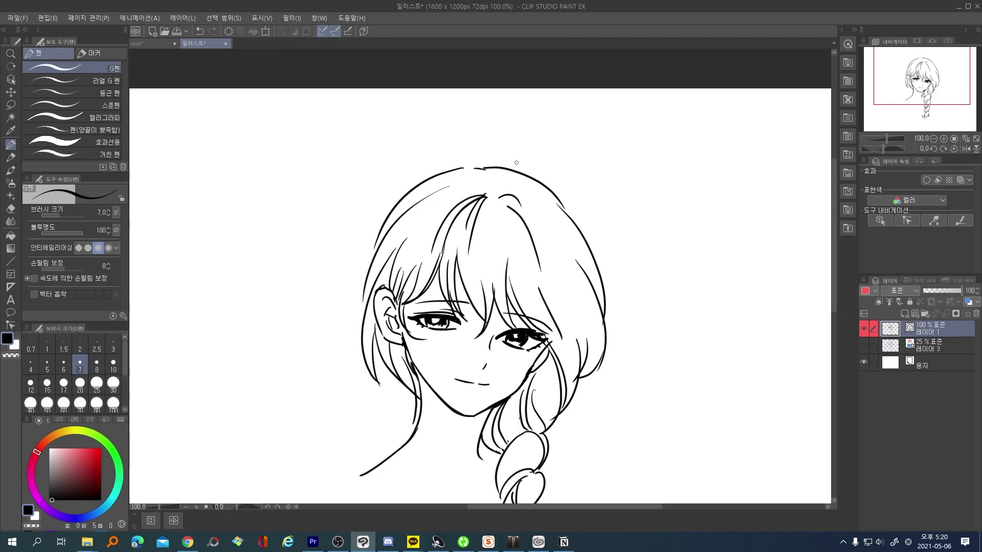
Step: Ink fine strands from the parting through the center bangs and down the right side hair at pen size 6
{"action": "key", "text": "bracketleft"}
{"action": "left_click_drag", "start_coordinate": [489, 202], "coordinate": [501, 258]}
{"action": "left_click_drag", "start_coordinate": [490, 204], "coordinate": [506, 282]}
{"action": "left_click_drag", "start_coordinate": [532, 240], "coordinate": [576, 341]}
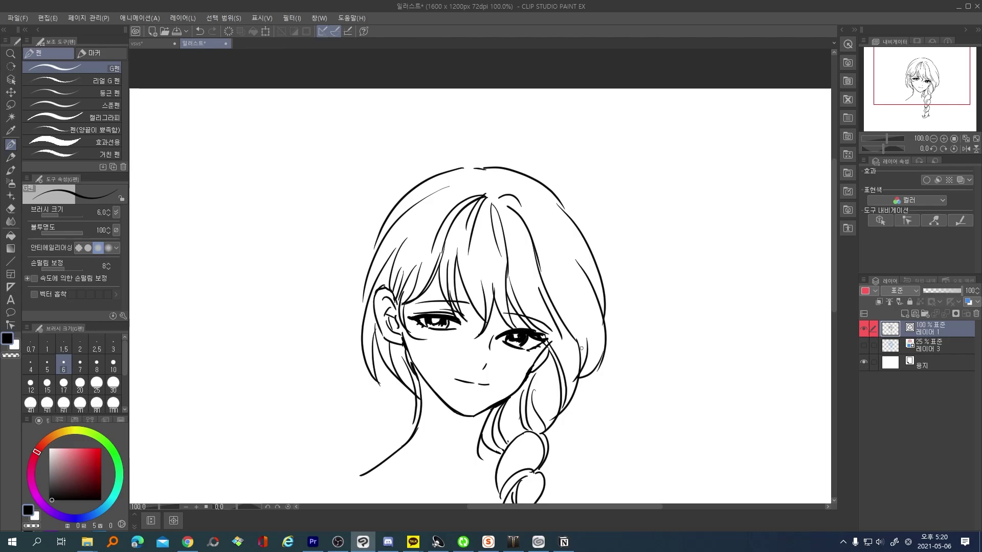
{"action": "left_click_drag", "start_coordinate": [553, 283], "coordinate": [578, 374]}
{"action": "mouse_move", "coordinate": [545, 259]}
{"action": "left_mouse_down"}
{"action": "mouse_move", "coordinate": [577, 367]}
{"action": "mouse_move", "coordinate": [564, 418]}
{"action": "left_mouse_up"}
Step: Clean up the left cheek edge beside the ear with the eraser and re-ink its contour
{"action": "left_click_drag", "start_coordinate": [494, 369], "coordinate": [492, 324]}
{"action": "key", "text": "e"}
{"action": "key", "text": "bracketleft"}
{"action": "left_click_drag", "start_coordinate": [408, 321], "coordinate": [412, 377]}
{"action": "key", "text": "p"}
{"action": "left_click_drag", "start_coordinate": [404, 320], "coordinate": [414, 351]}
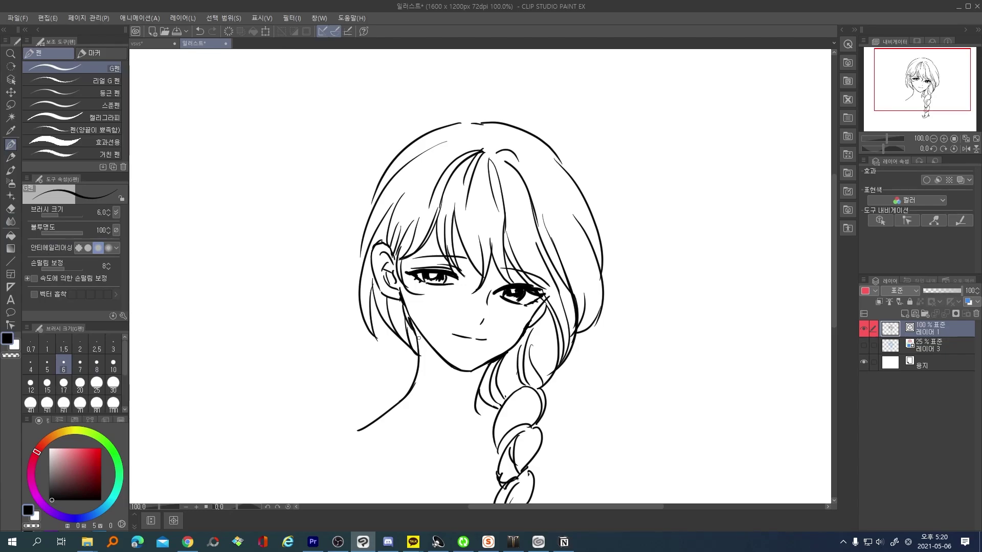
Step: Rework the left side hair around the ear with the pen and a size 12 eraser, adding strands above the ear
{"action": "key", "text": "e"}
{"action": "key", "text": "bracketright"}
{"action": "key", "text": "bracketright"}
{"action": "key", "text": "bracketright"}
{"action": "key", "text": "p"}
{"action": "mouse_move", "coordinate": [364, 240]}
{"action": "left_mouse_down"}
{"action": "mouse_move", "coordinate": [372, 332]}
{"action": "mouse_move", "coordinate": [369, 280]}
{"action": "mouse_move", "coordinate": [367, 309]}
{"action": "left_mouse_up"}
{"action": "key", "text": "e"}
{"action": "left_click_drag", "start_coordinate": [377, 272], "coordinate": [364, 345]}
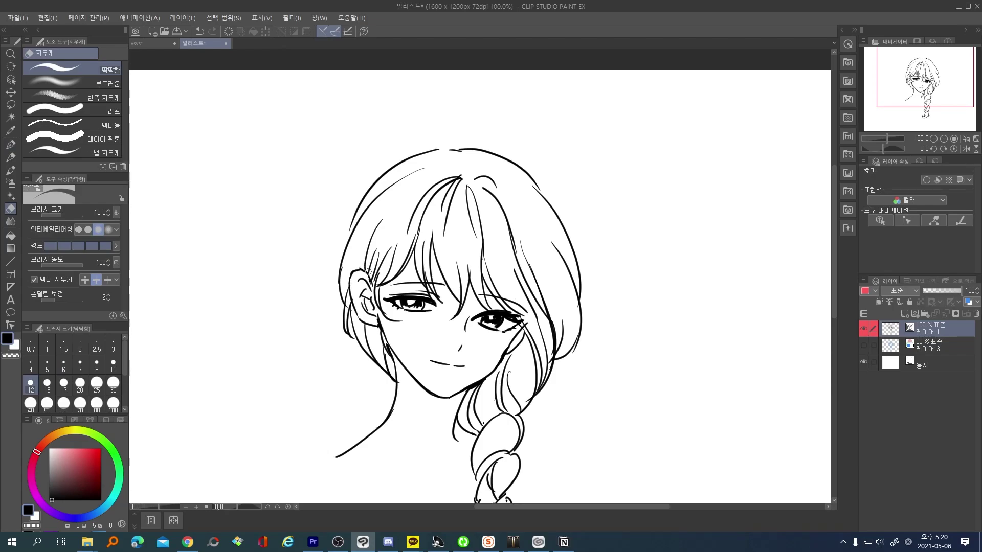
{"action": "key", "text": "p"}
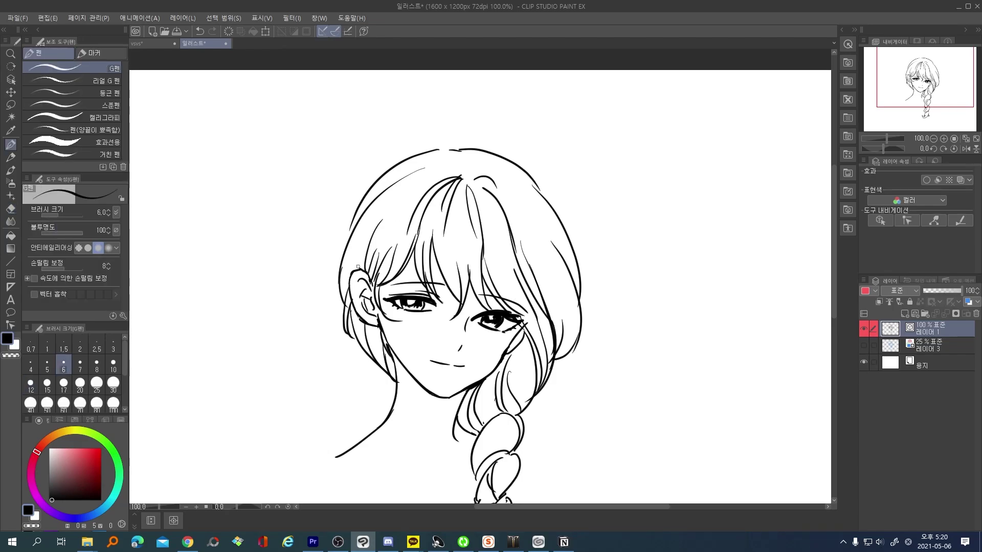
{"action": "left_click_drag", "start_coordinate": [357, 266], "coordinate": [368, 235]}
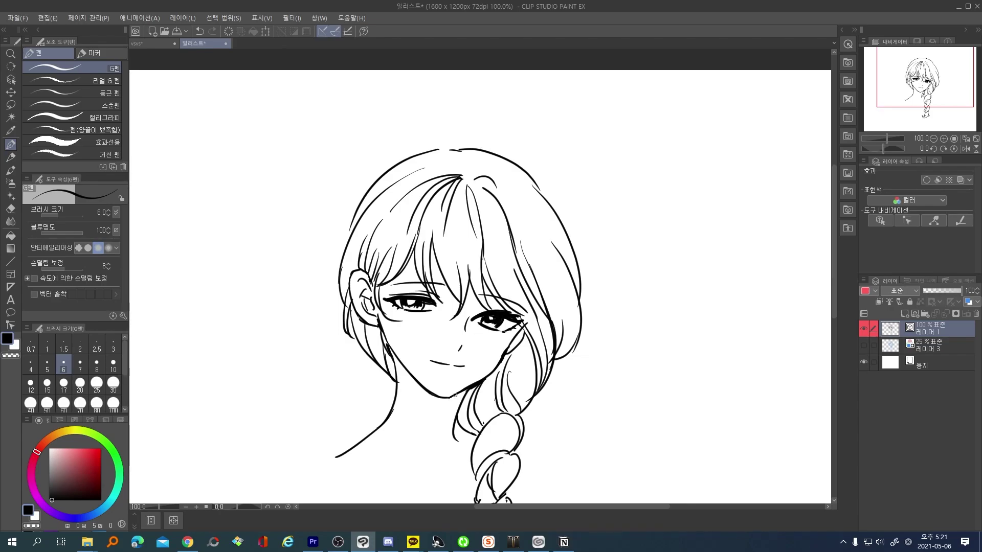
Step: Thicken the underside of the chin and ink curved strands from the crown parting down the right side
{"action": "left_click_drag", "start_coordinate": [455, 394], "coordinate": [467, 389]}
{"action": "mouse_move", "coordinate": [457, 169]}
{"action": "left_mouse_down"}
{"action": "mouse_move", "coordinate": [505, 174]}
{"action": "mouse_move", "coordinate": [508, 196]}
{"action": "mouse_move", "coordinate": [486, 184]}
{"action": "mouse_move", "coordinate": [532, 229]}
{"action": "left_mouse_up"}
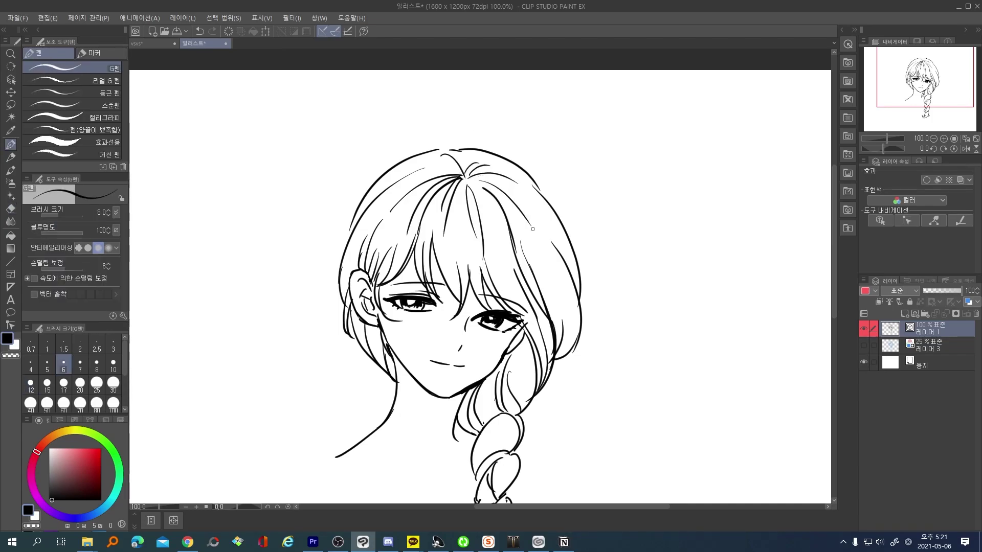
{"action": "left_click_drag", "start_coordinate": [499, 195], "coordinate": [552, 265]}
Step: Touch up the right eye's outer corner and erase the overlapping lines where the strands meet the upper braid
{"action": "key", "text": "e"}
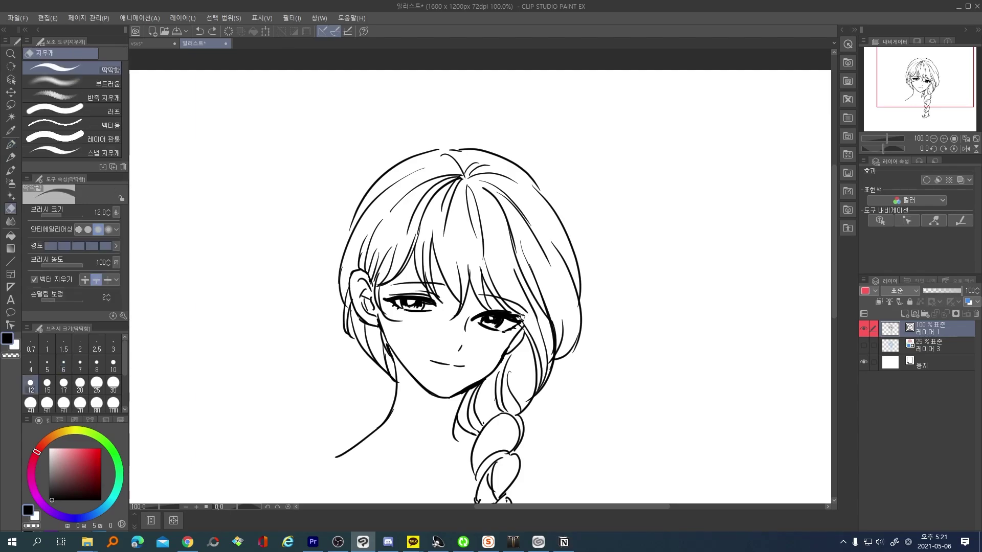
{"action": "key", "text": "p"}
{"action": "left_click_drag", "start_coordinate": [515, 315], "coordinate": [522, 322]}
{"action": "key", "text": "e"}
{"action": "left_click_drag", "start_coordinate": [487, 420], "coordinate": [479, 435]}
{"action": "key", "text": "p"}
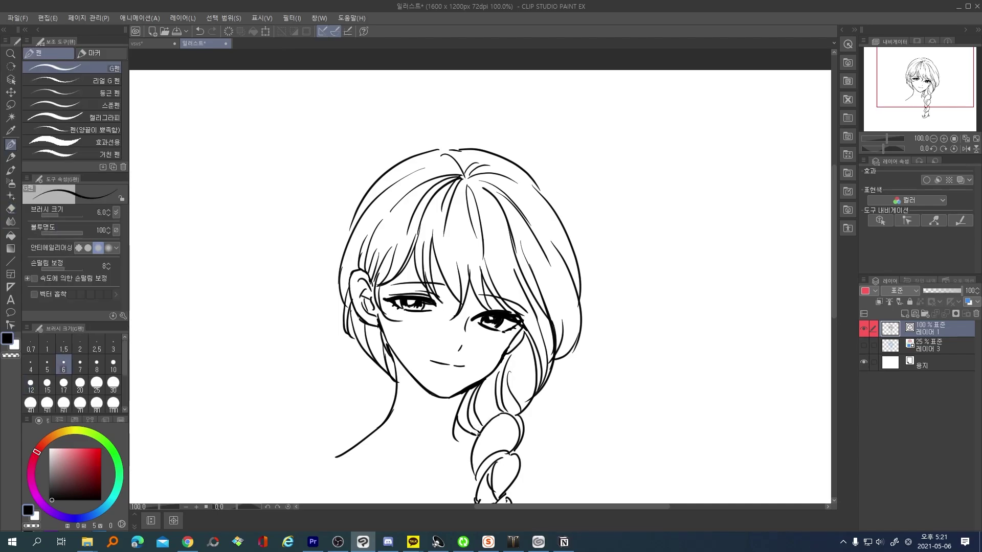
Step: Clean up the line ends along the lower right hair outline beside the braid
{"action": "key", "text": "e"}
{"action": "scroll", "coordinate": [542, 396], "scroll_direction": "down", "scroll_amount": 3}
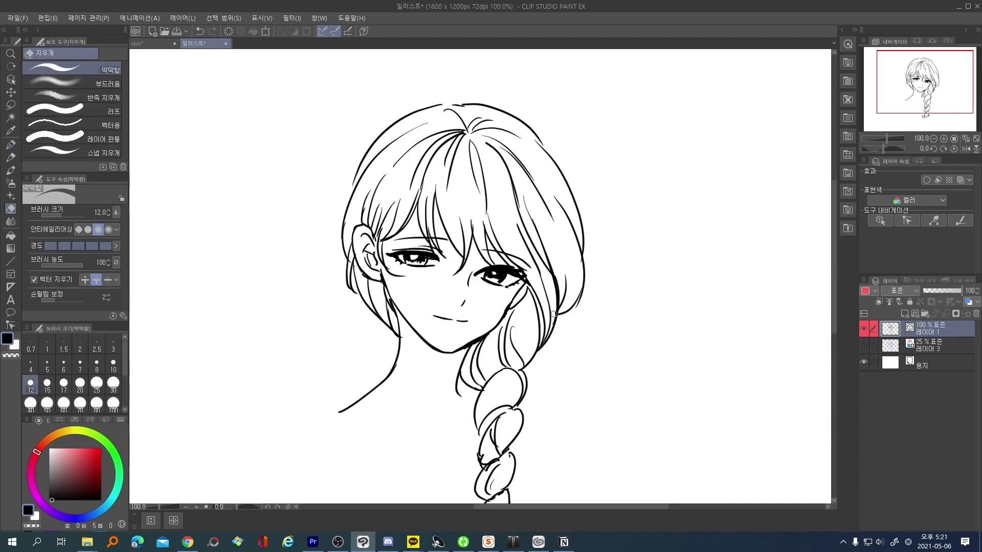
{"action": "key", "text": "p"}
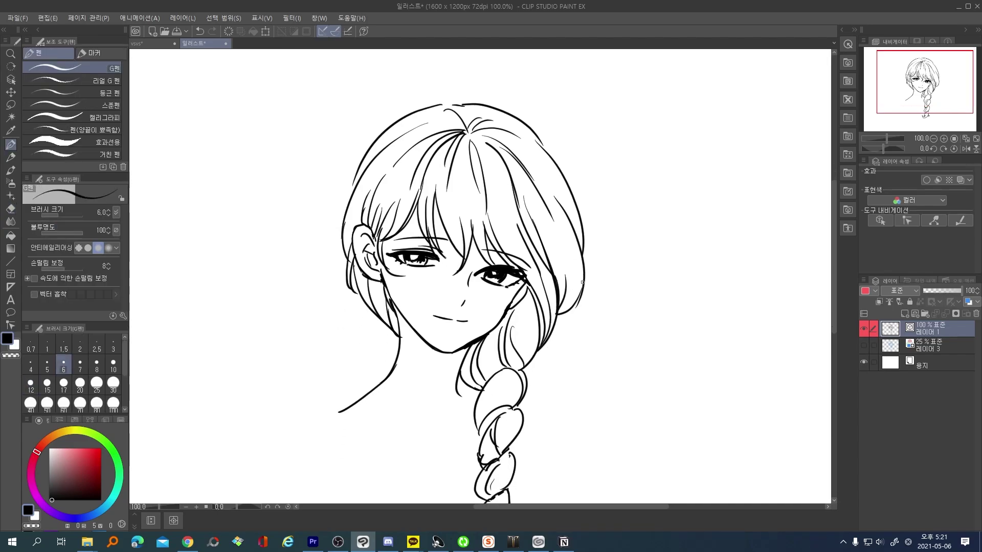
{"action": "key", "text": "e"}
{"action": "left_click_drag", "start_coordinate": [584, 279], "coordinate": [578, 302]}
Step: Refine the middle braid segments with short pen strokes and erase the overlapping lines between them
{"action": "key", "text": "p"}
{"action": "left_click_drag", "start_coordinate": [482, 426], "coordinate": [479, 446]}
{"action": "key", "text": "e"}
{"action": "left_click", "coordinate": [508, 410]}
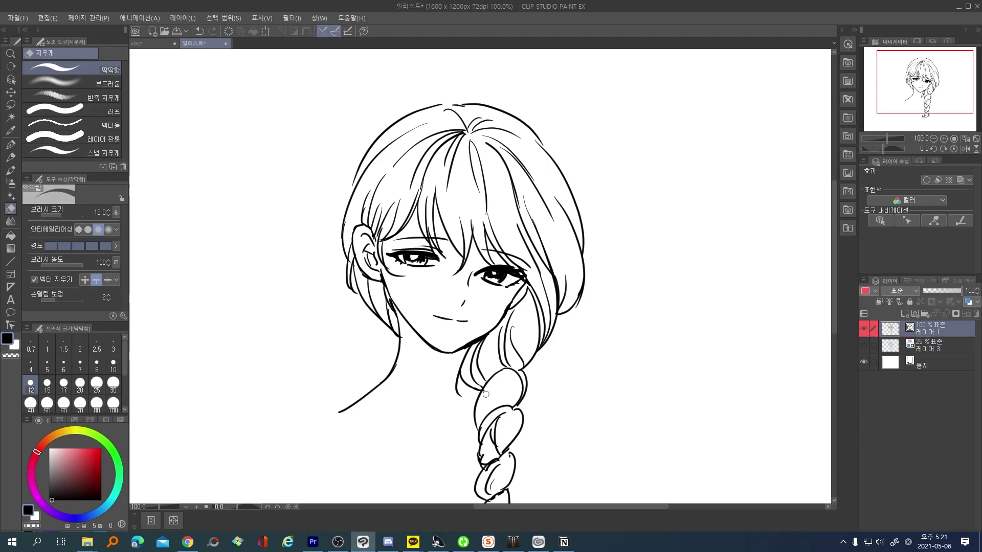
{"action": "left_click", "coordinate": [485, 390]}
{"action": "left_click", "coordinate": [484, 445]}
{"action": "key", "text": "p"}
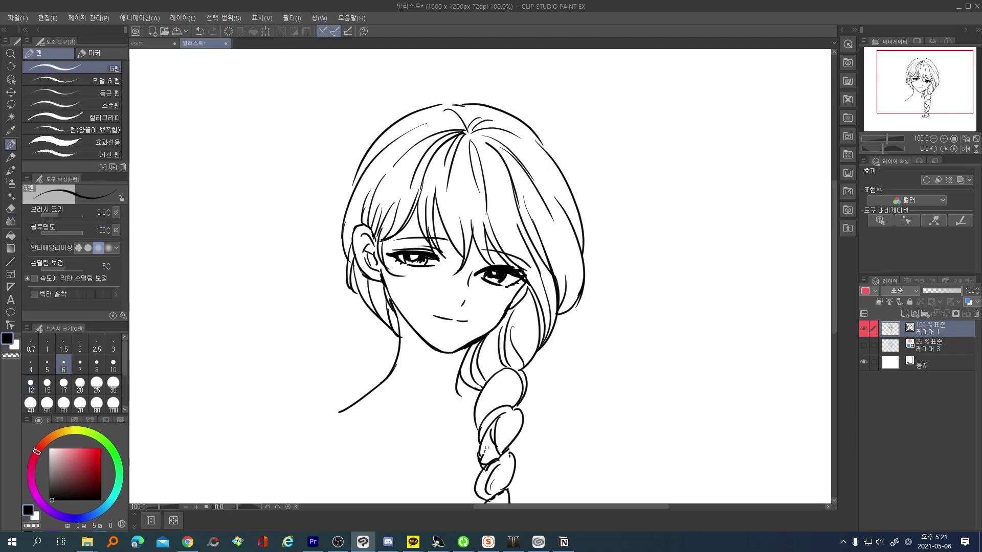
{"action": "key", "text": "e"}
{"action": "mouse_move", "coordinate": [490, 444]}
{"action": "left_mouse_down"}
{"action": "mouse_move", "coordinate": [485, 451]}
{"action": "mouse_move", "coordinate": [506, 454]}
{"action": "mouse_move", "coordinate": [499, 460]}
{"action": "left_mouse_up"}
{"action": "left_click", "coordinate": [507, 453]}
Step: Add inner strands to the lower braid segments and tail end, trimming excess lines with the eraser
{"action": "key", "text": "p"}
{"action": "mouse_move", "coordinate": [489, 467]}
{"action": "left_mouse_down"}
{"action": "mouse_move", "coordinate": [519, 426]}
{"action": "mouse_move", "coordinate": [499, 423]}
{"action": "mouse_move", "coordinate": [483, 483]}
{"action": "left_mouse_up"}
{"action": "key", "text": "e"}
{"action": "key", "text": "p"}
{"action": "key", "text": "e"}
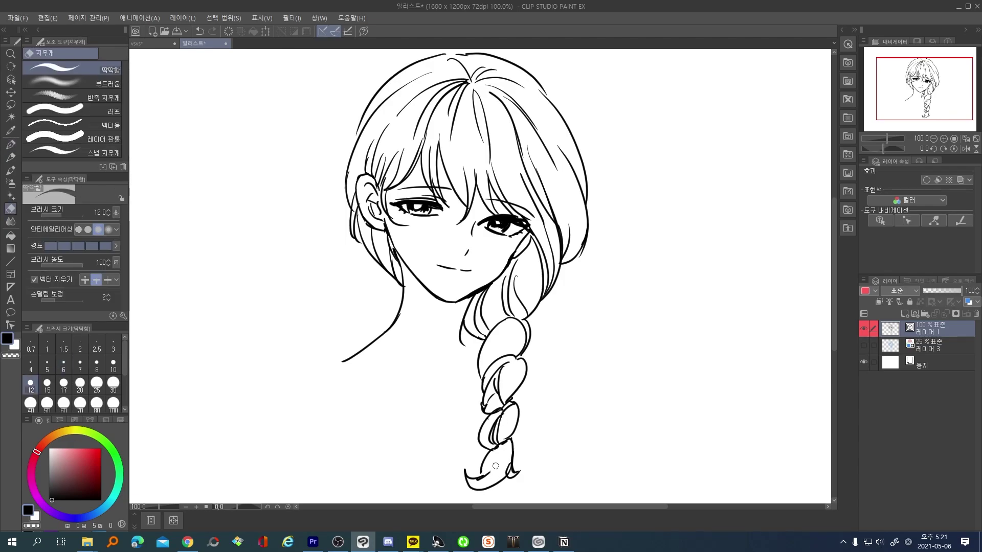
{"action": "key", "text": "p"}
{"action": "key", "text": "e"}
{"action": "key", "text": "p"}
{"action": "key", "text": "e"}
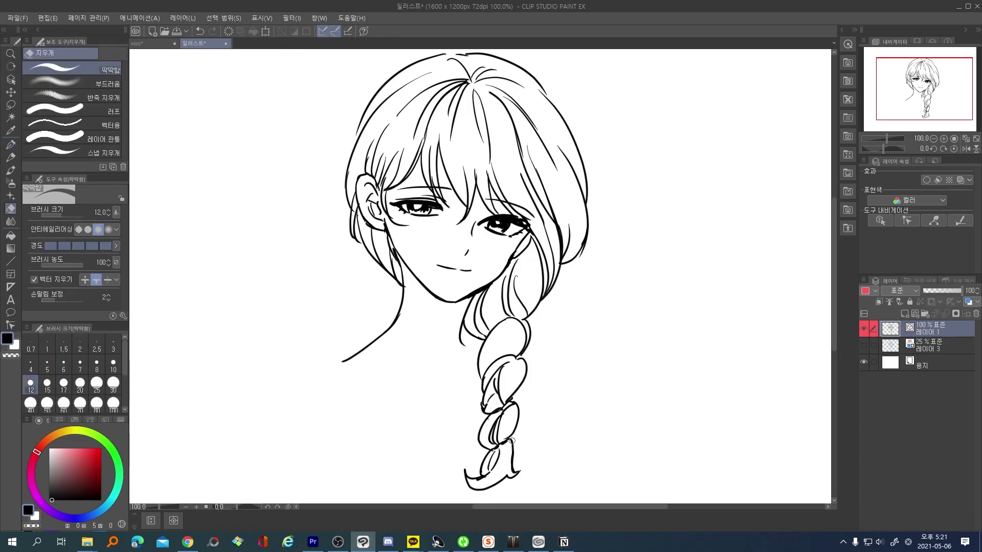
{"action": "key", "text": "p"}
Step: Thicken the line under the chin toward the right jaw as a shadow accent
{"action": "scroll", "coordinate": [522, 413], "scroll_direction": "up", "scroll_amount": 3}
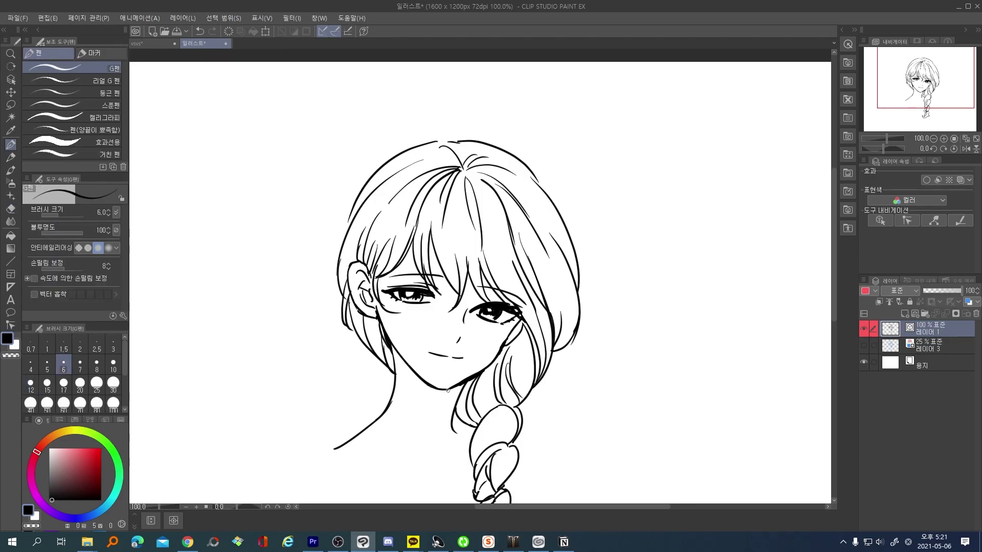
{"action": "left_click_drag", "start_coordinate": [442, 389], "coordinate": [461, 385]}
{"action": "scroll", "coordinate": [455, 333], "scroll_direction": "up", "scroll_amount": 1}
{"action": "key", "text": "e"}
{"action": "key", "text": "p"}
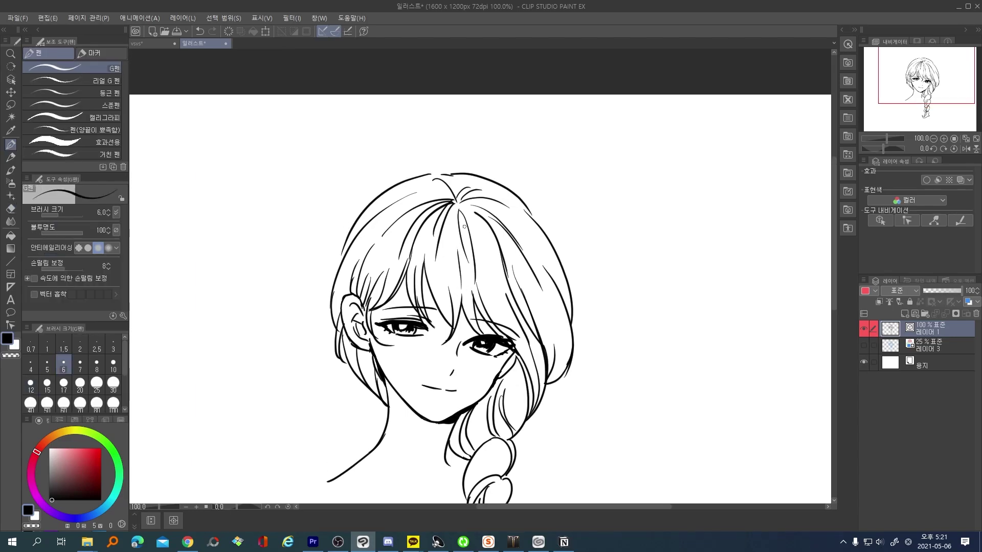
Step: Erase the central bang strand above the right eye and redraw it as a cleaner line from the parting
{"action": "key", "text": "e"}
{"action": "left_click_drag", "start_coordinate": [473, 280], "coordinate": [483, 295]}
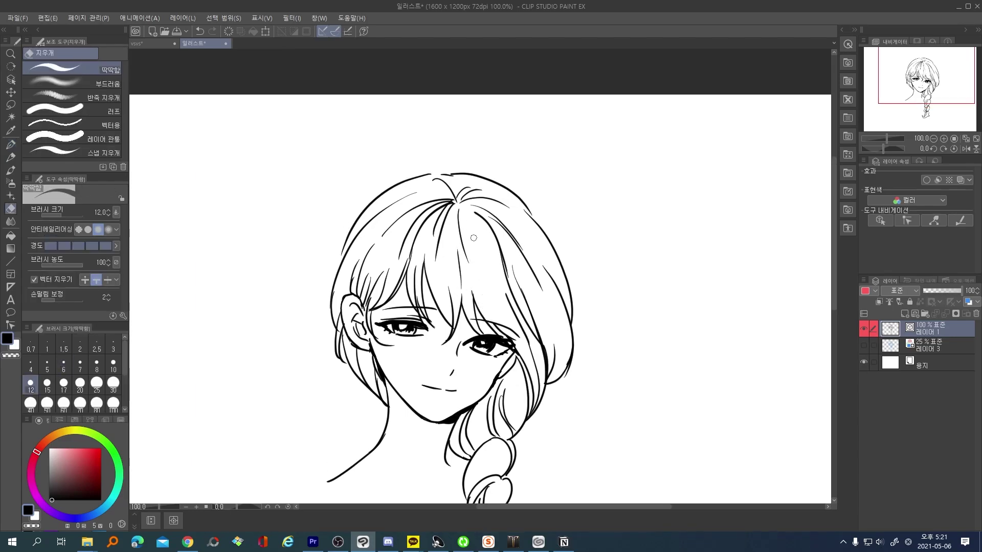
{"action": "key", "text": "p"}
{"action": "left_click_drag", "start_coordinate": [459, 210], "coordinate": [499, 329]}
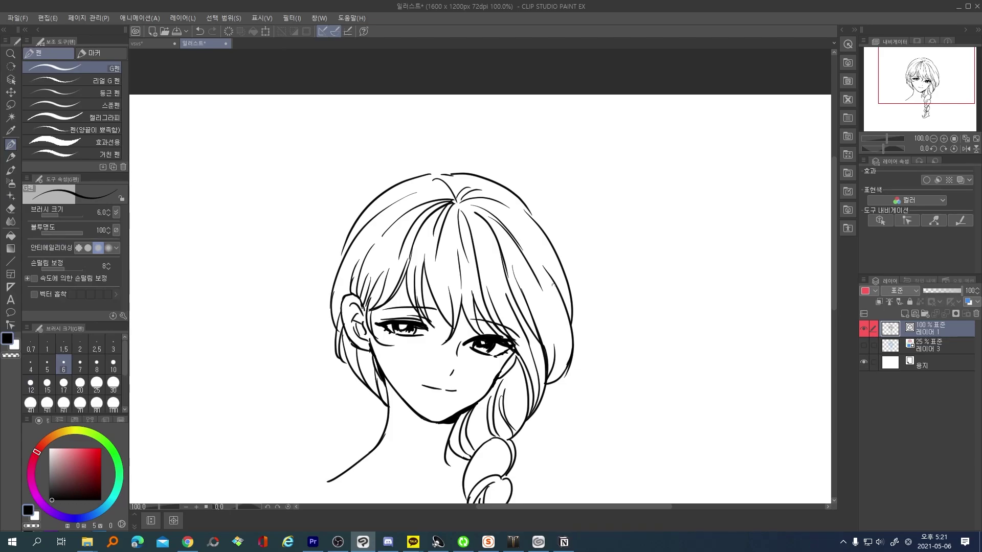
Step: Redraw the inner strands of the uppermost braid segment and touch up the line beside the right eye's outer corner
{"action": "scroll", "coordinate": [560, 337], "scroll_direction": "down", "scroll_amount": 4}
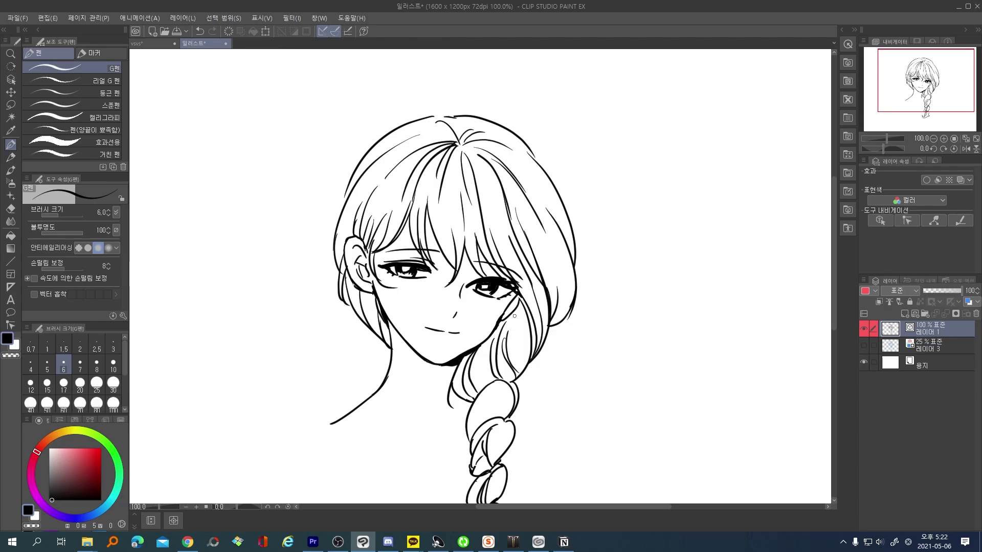
{"action": "key", "text": "e"}
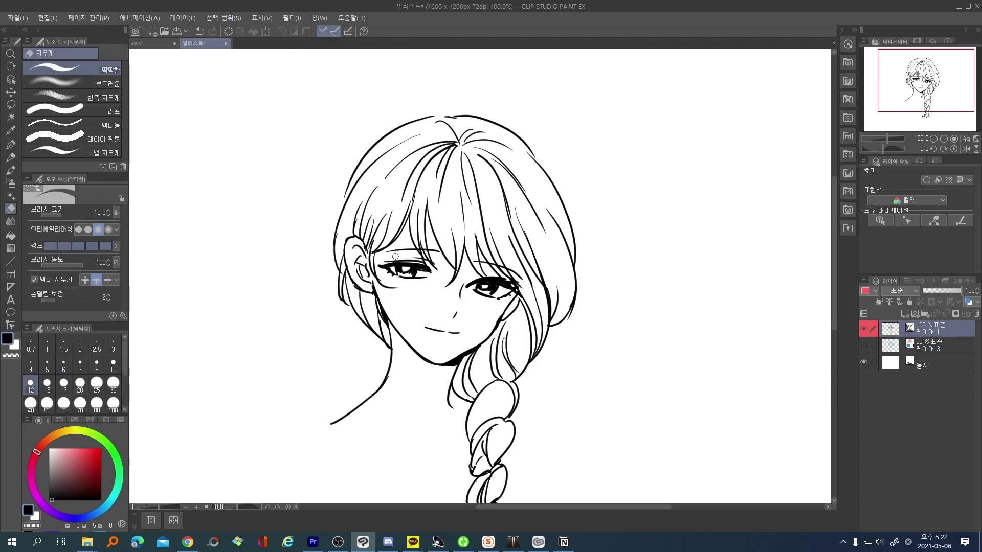
{"action": "key", "text": "p"}
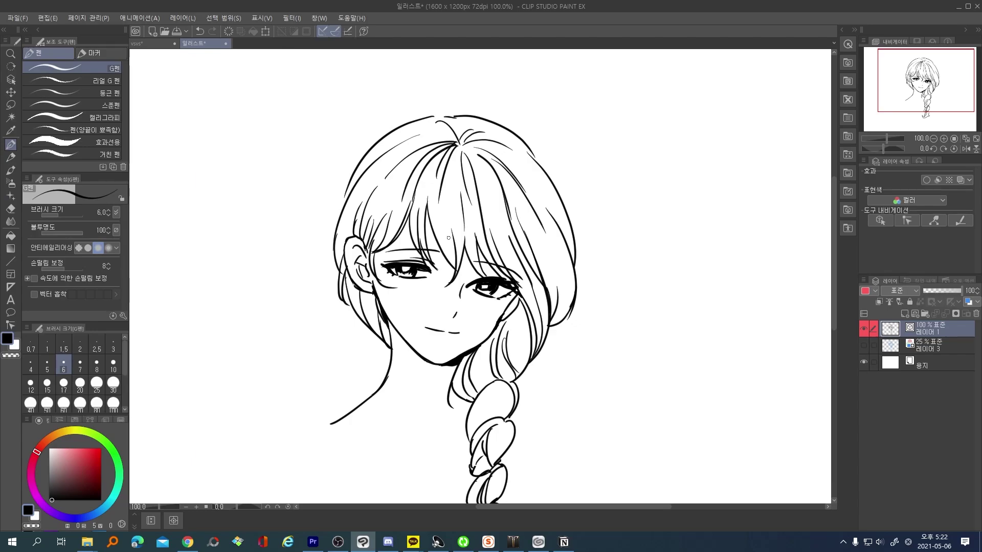
{"action": "key", "text": "e"}
{"action": "key", "text": "p"}
{"action": "key", "text": "e"}
{"action": "left_click_drag", "start_coordinate": [504, 340], "coordinate": [512, 377]}
{"action": "key", "text": "p"}
{"action": "key", "text": "e"}
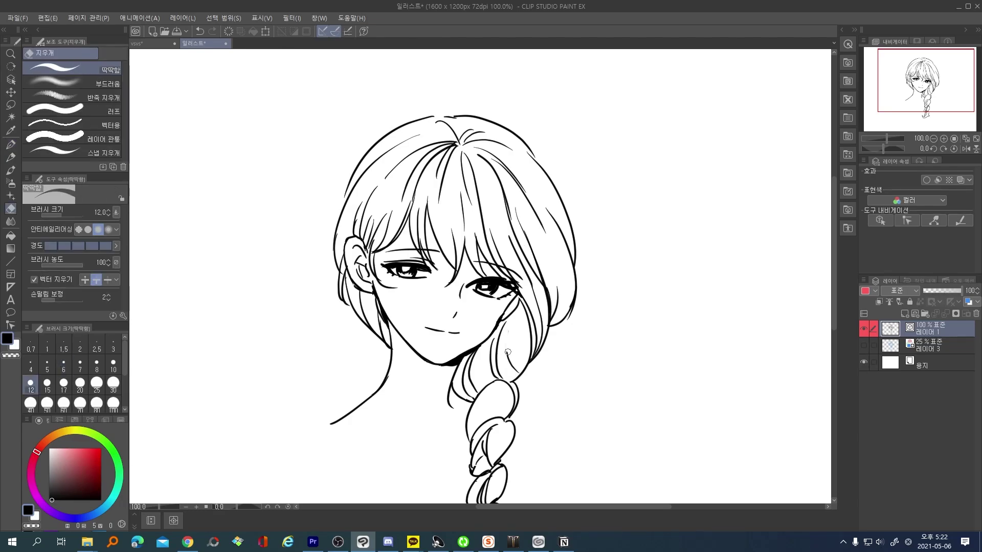
{"action": "key", "text": "p"}
{"action": "mouse_move", "coordinate": [510, 336]}
{"action": "left_mouse_down"}
{"action": "mouse_move", "coordinate": [509, 318]}
{"action": "mouse_move", "coordinate": [511, 382]}
{"action": "left_mouse_up"}
{"action": "mouse_move", "coordinate": [513, 300]}
{"action": "left_mouse_down"}
{"action": "mouse_move", "coordinate": [505, 313]}
{"action": "mouse_move", "coordinate": [518, 302]}
{"action": "left_mouse_up"}
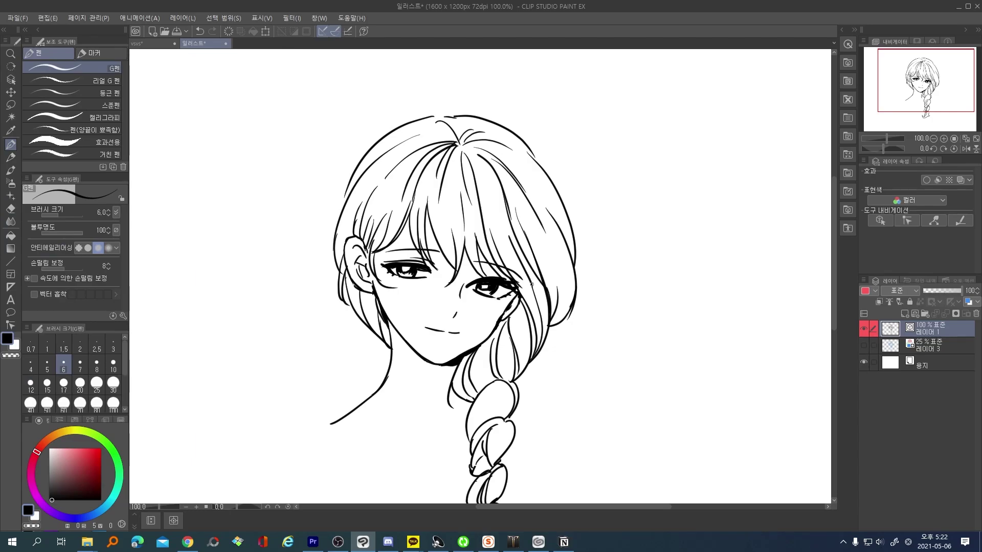
Step: Add short accent strokes to the bangs between the eyes and above the right eye, plus one beside the ear
{"action": "left_click_drag", "start_coordinate": [427, 211], "coordinate": [438, 175]}
{"action": "mouse_move", "coordinate": [476, 246]}
{"action": "left_mouse_down"}
{"action": "mouse_move", "coordinate": [486, 277]}
{"action": "mouse_move", "coordinate": [499, 277]}
{"action": "mouse_move", "coordinate": [475, 233]}
{"action": "mouse_move", "coordinate": [488, 271]}
{"action": "left_mouse_up"}
{"action": "key", "text": "e"}
{"action": "key", "text": "p"}
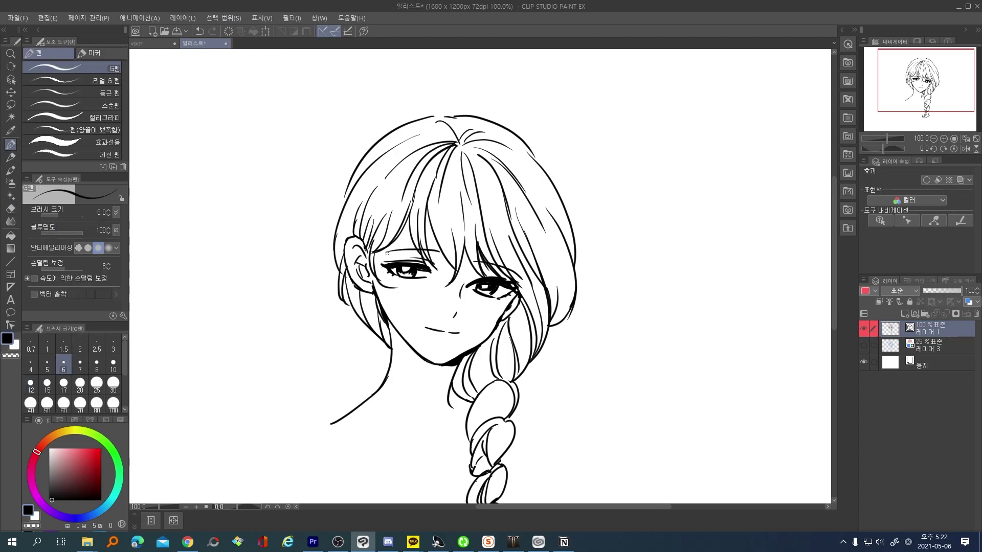
{"action": "left_click_drag", "start_coordinate": [377, 251], "coordinate": [375, 291]}
Step: Select the left eye's vector lines and shift them slightly toward the nose
{"action": "key", "text": "m"}
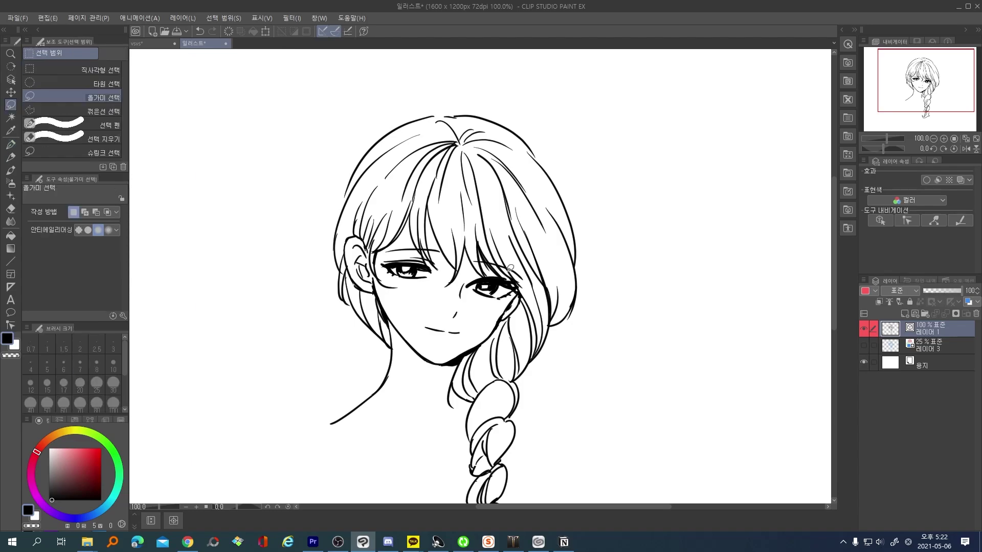
{"action": "mouse_move", "coordinate": [436, 263]}
{"action": "left_mouse_down"}
{"action": "mouse_move", "coordinate": [420, 252]}
{"action": "mouse_move", "coordinate": [390, 274]}
{"action": "mouse_move", "coordinate": [442, 269]}
{"action": "mouse_move", "coordinate": [443, 256]}
{"action": "mouse_move", "coordinate": [429, 249]}
{"action": "mouse_move", "coordinate": [379, 262]}
{"action": "mouse_move", "coordinate": [451, 269]}
{"action": "left_mouse_up"}
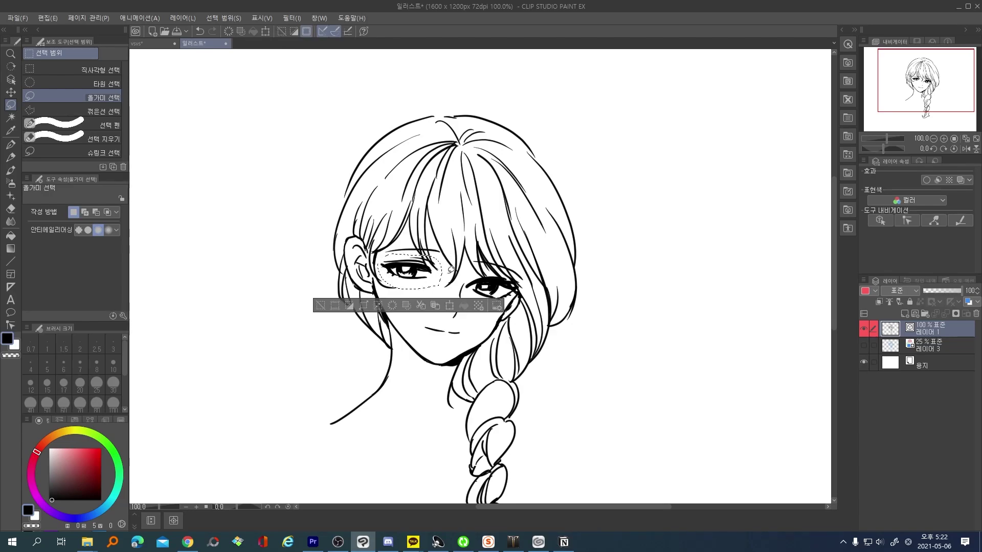
{"action": "key", "text": "o"}
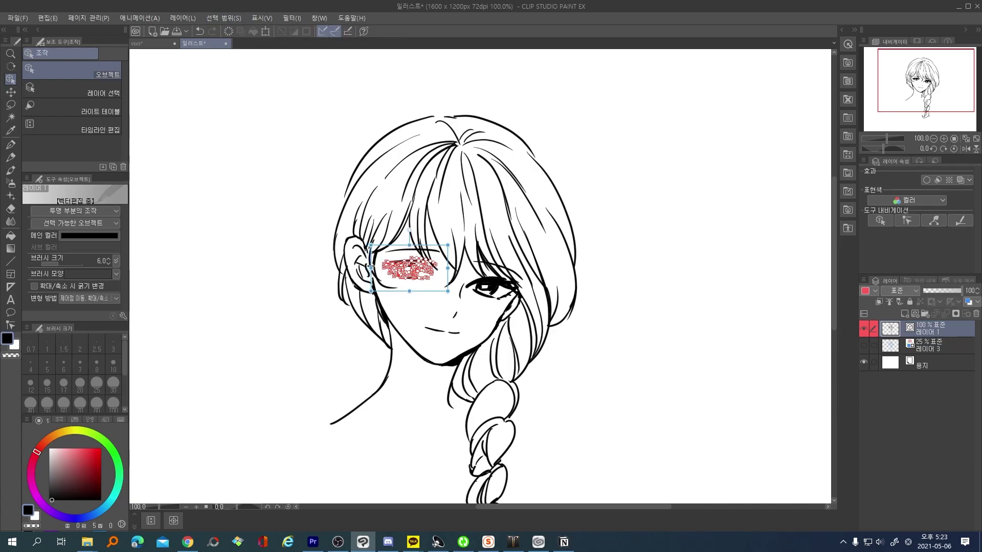
{"action": "key", "text": "p"}
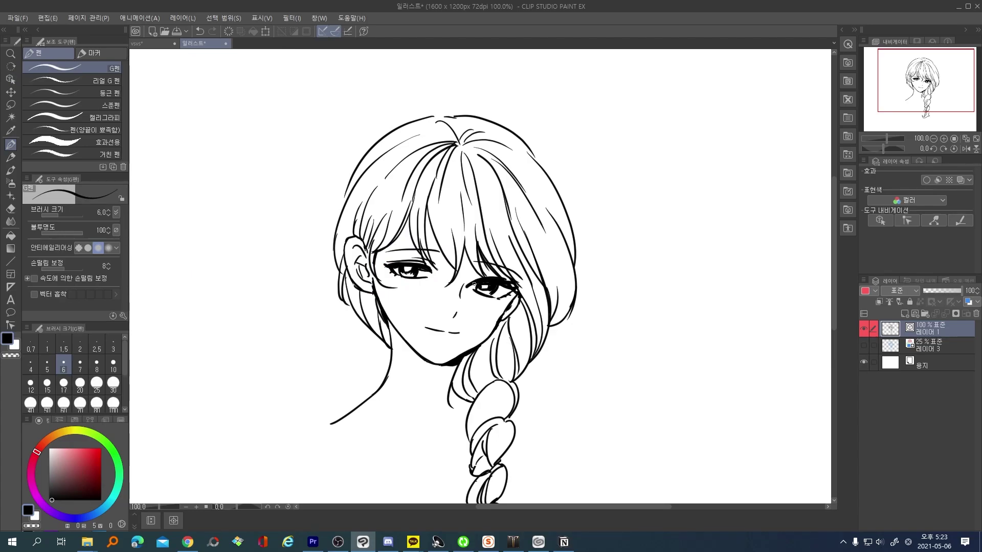
Step: Adjust the vector line at the inner end of the left eyebrow beneath the bangs
{"action": "key", "text": "o"}
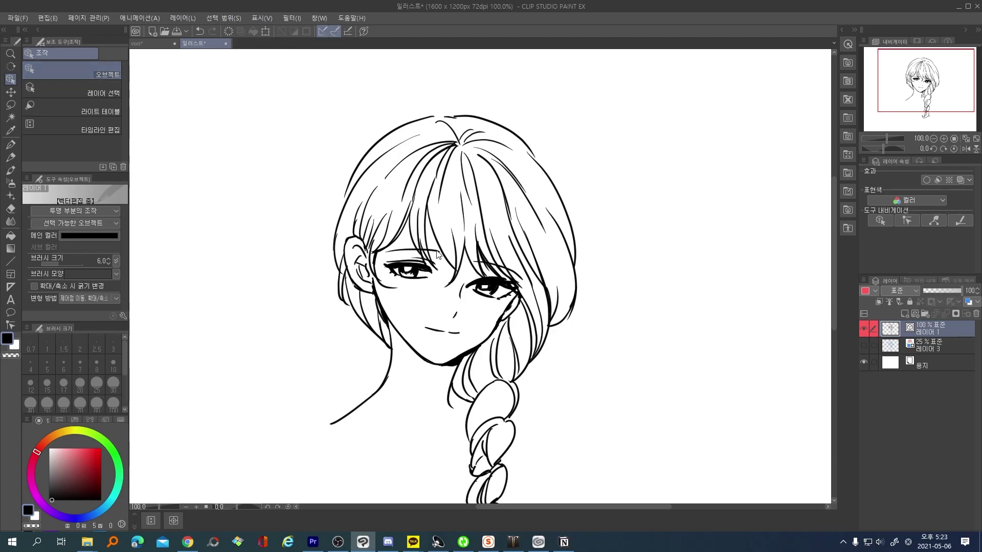
{"action": "left_click", "coordinate": [438, 255]}
{"action": "left_click_drag", "start_coordinate": [437, 251], "coordinate": [452, 245]}
{"action": "key", "text": "p"}
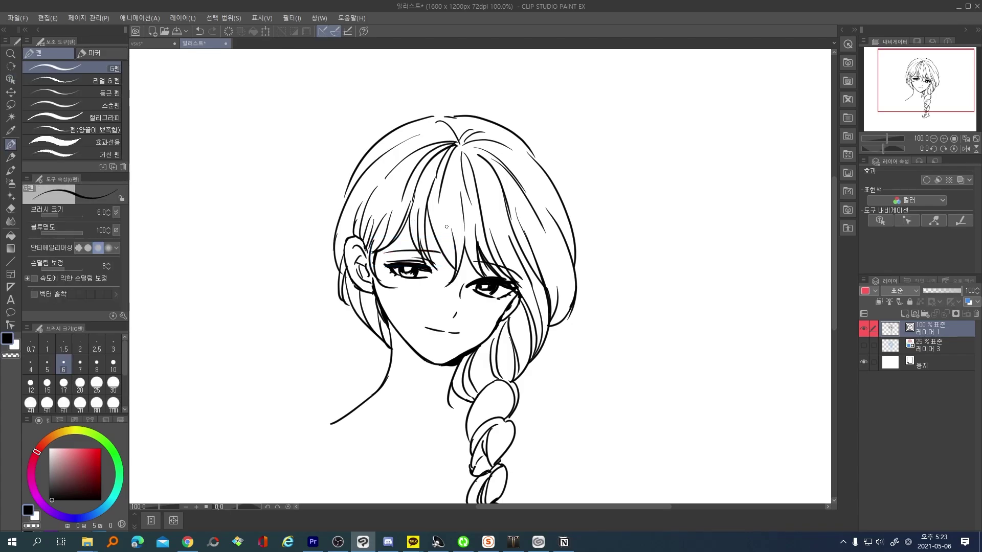
Step: Erase the side bang strand sweeping toward the ear and redraw it with a smoother curve above the left eye
{"action": "left_click_drag", "start_coordinate": [408, 225], "coordinate": [370, 266]}
{"action": "key", "text": "o"}
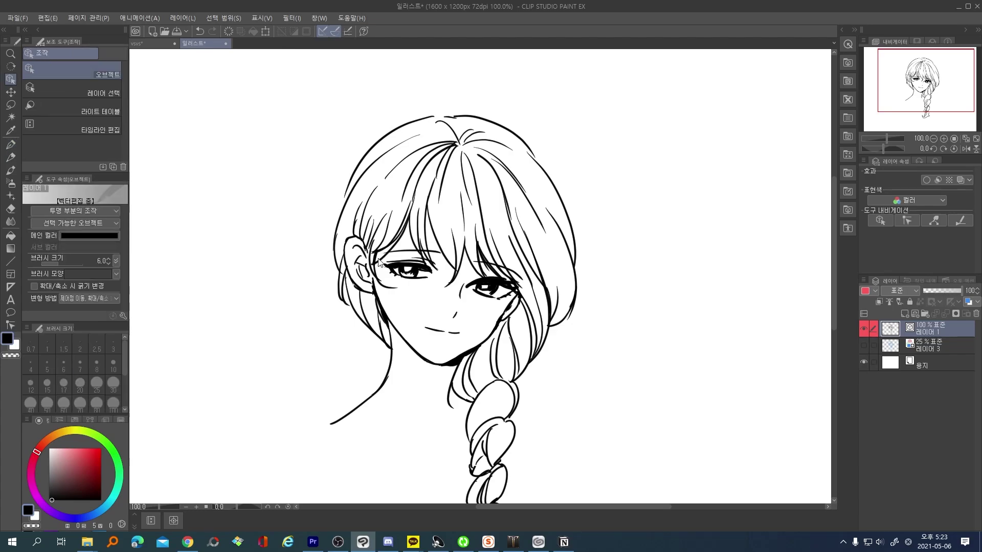
{"action": "key", "text": "e"}
{"action": "key", "text": "bracketright"}
{"action": "left_click_drag", "start_coordinate": [383, 251], "coordinate": [406, 205]}
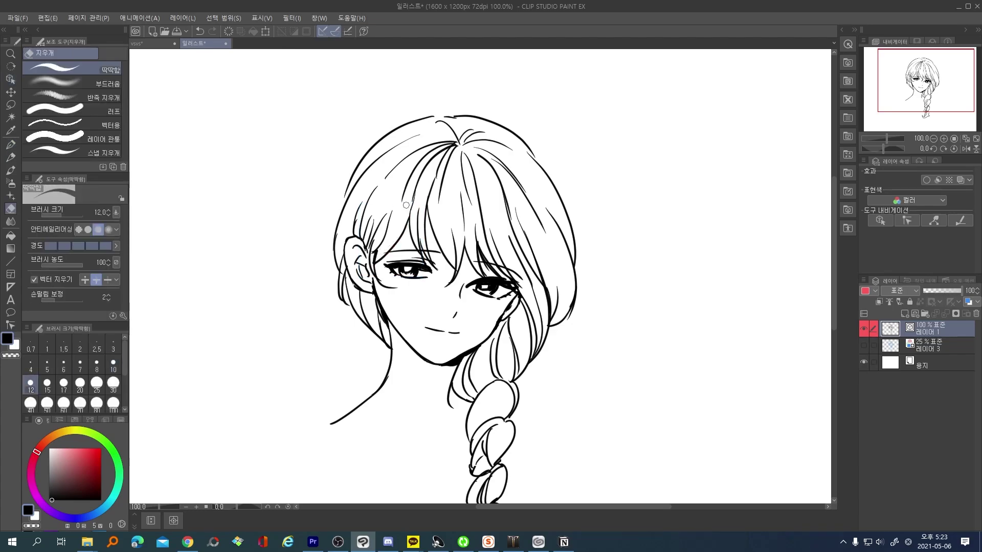
{"action": "mouse_move", "coordinate": [376, 253]}
{"action": "left_mouse_down"}
{"action": "mouse_move", "coordinate": [399, 204]}
{"action": "mouse_move", "coordinate": [370, 276]}
{"action": "left_mouse_up"}
{"action": "key", "text": "p"}
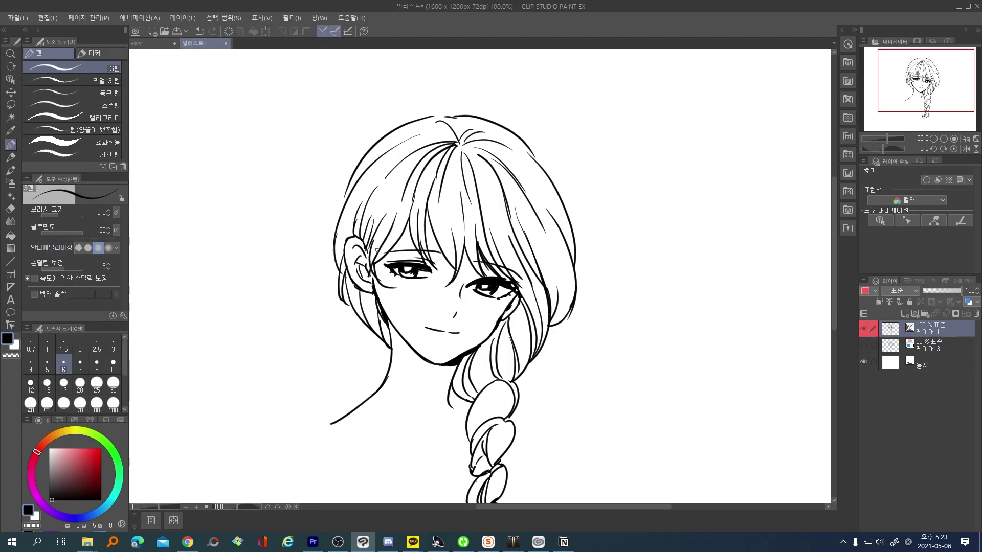
{"action": "left_click_drag", "start_coordinate": [396, 208], "coordinate": [375, 254]}
Step: Delete the thick accent stroke in the bangs above the right eye
{"action": "key", "text": "e"}
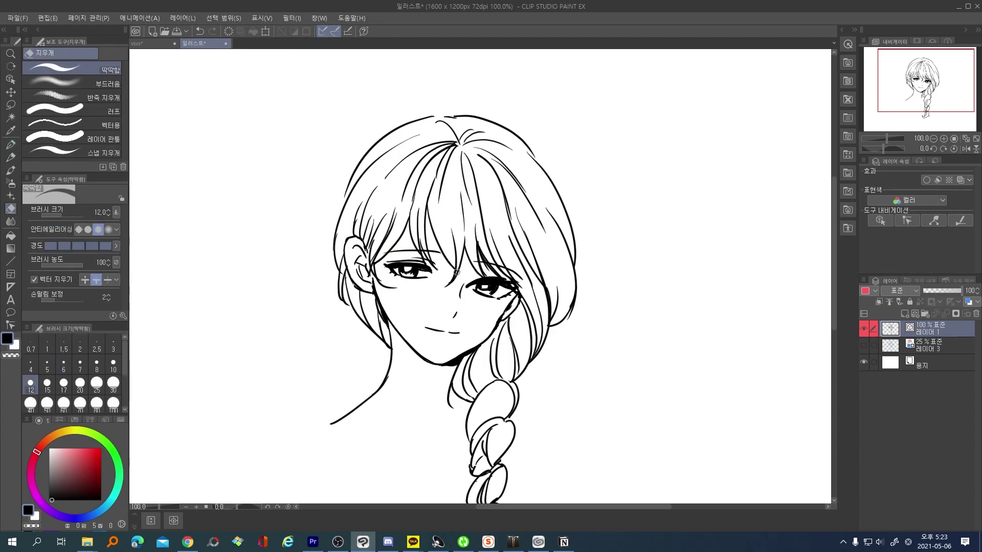
{"action": "key", "text": "o"}
{"action": "left_click", "coordinate": [489, 271]}
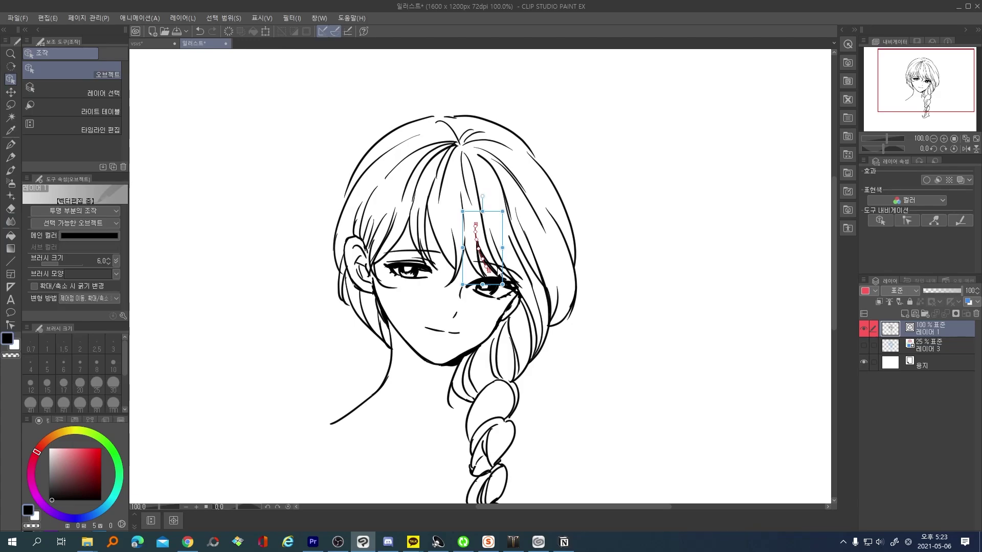
{"action": "key", "text": "Delete"}
{"action": "key", "text": "p"}
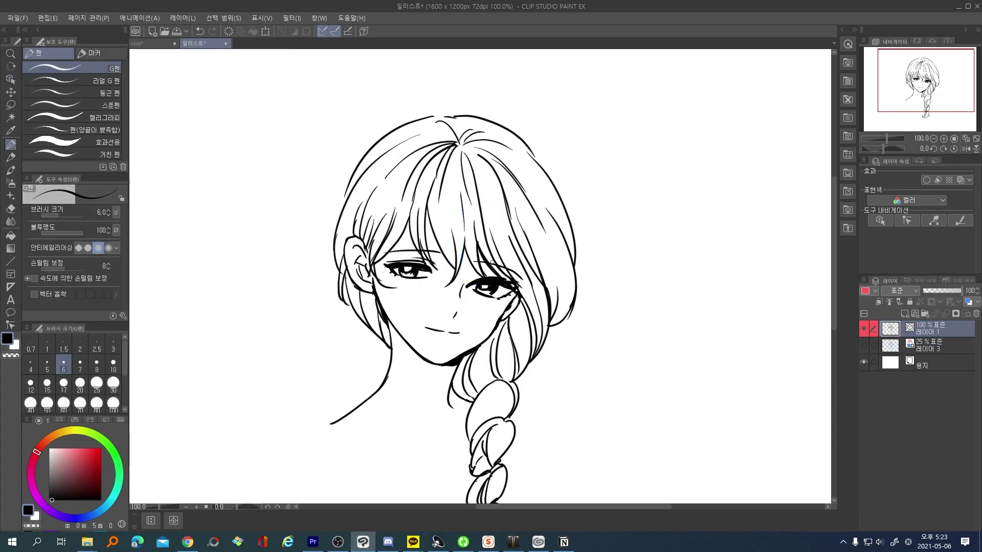
{"action": "key", "text": "e"}
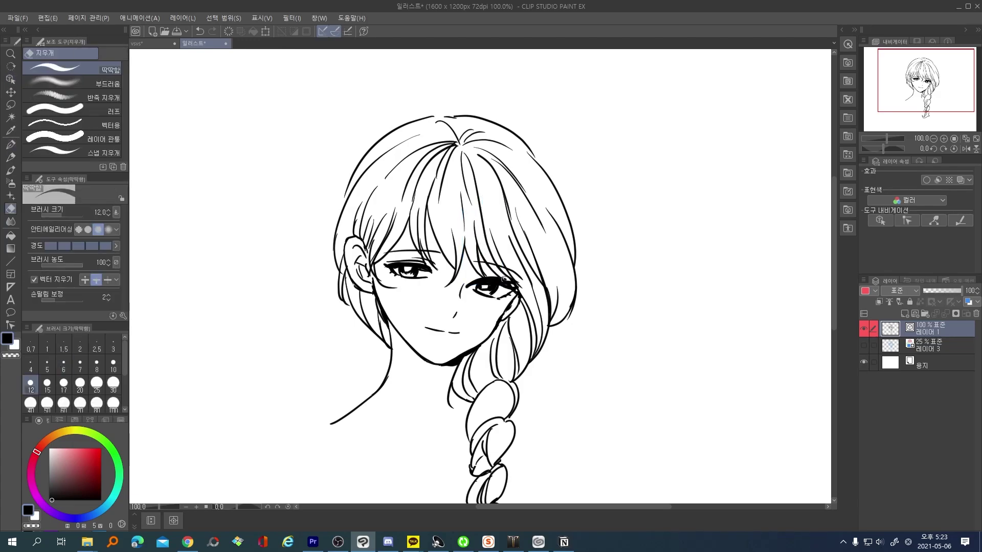
{"action": "key", "text": "p"}
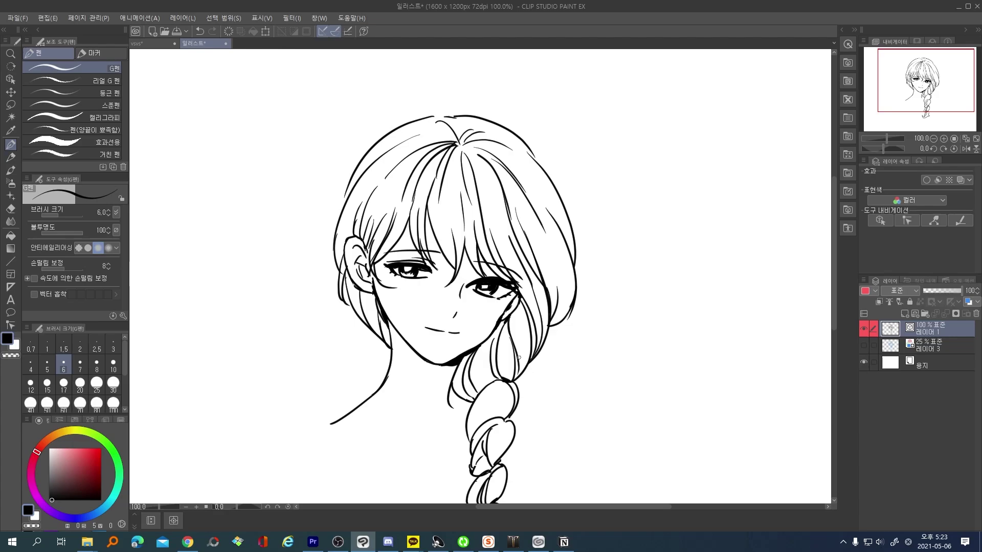
Step: Handwrite "완성" with a smiling emoticon and an exclamation mark beside the neck, using a G-pen brush size of 10
{"action": "left_click_drag", "start_coordinate": [571, 437], "coordinate": [573, 379]}
{"action": "key", "text": "e"}
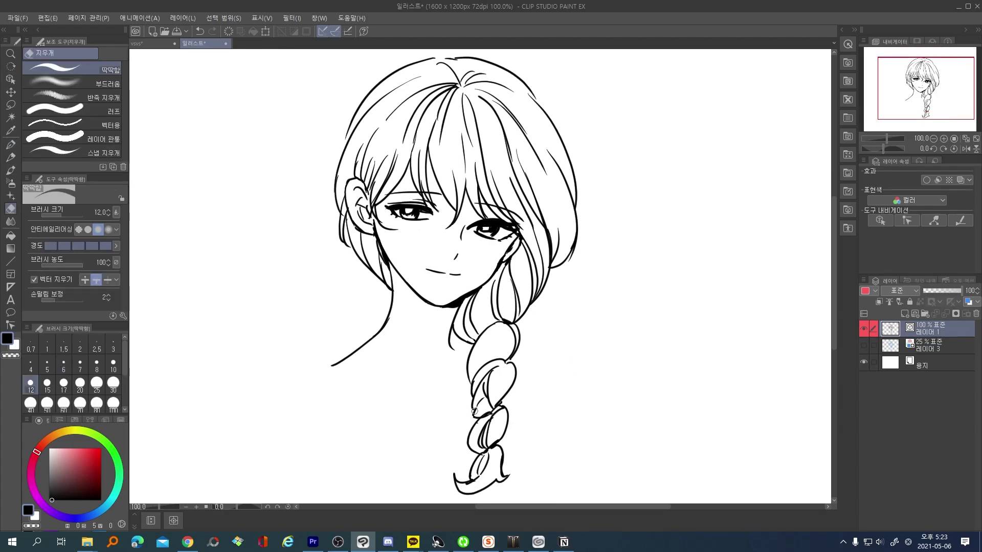
{"action": "key", "text": "p"}
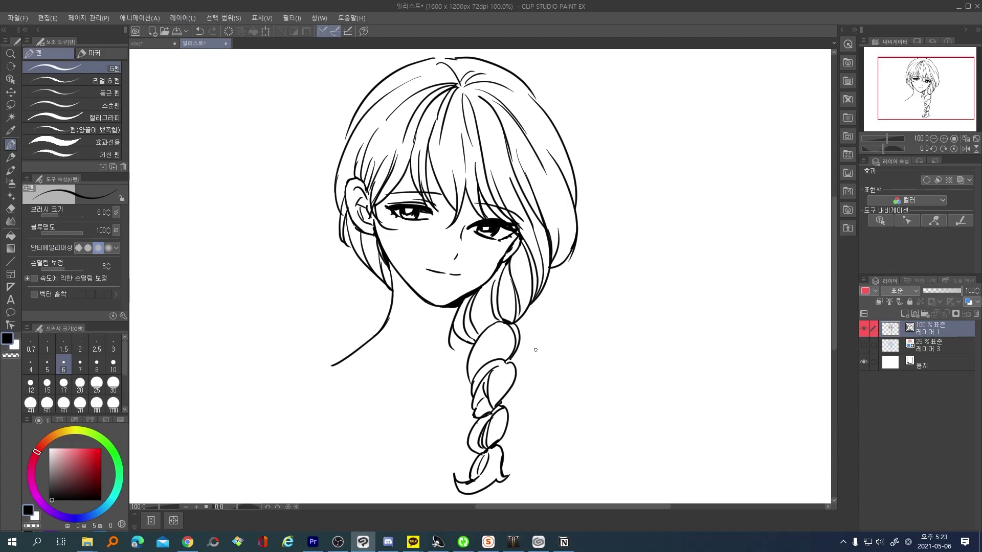
{"action": "key", "text": "]"}
{"action": "key", "text": "]"}
{"action": "key", "text": "]"}
{"action": "mouse_move", "coordinate": [257, 316]}
{"action": "left_mouse_down"}
{"action": "mouse_move", "coordinate": [260, 328]}
{"action": "mouse_move", "coordinate": [258, 316]}
{"action": "left_mouse_up"}
{"action": "mouse_move", "coordinate": [265, 325]}
{"action": "left_mouse_down"}
{"action": "mouse_move", "coordinate": [261, 349]}
{"action": "mouse_move", "coordinate": [276, 338]}
{"action": "left_mouse_up"}
{"action": "mouse_move", "coordinate": [278, 321]}
{"action": "left_mouse_down"}
{"action": "mouse_move", "coordinate": [273, 330]}
{"action": "mouse_move", "coordinate": [286, 348]}
{"action": "left_mouse_up"}
{"action": "mouse_move", "coordinate": [284, 303]}
{"action": "left_mouse_down"}
{"action": "mouse_move", "coordinate": [283, 330]}
{"action": "mouse_move", "coordinate": [293, 330]}
{"action": "left_mouse_up"}
{"action": "left_click_drag", "start_coordinate": [294, 295], "coordinate": [300, 333]}
{"action": "left_click_drag", "start_coordinate": [309, 294], "coordinate": [312, 304]}
{"action": "left_click_drag", "start_coordinate": [309, 296], "coordinate": [346, 298]}
{"action": "left_click", "coordinate": [346, 304]}
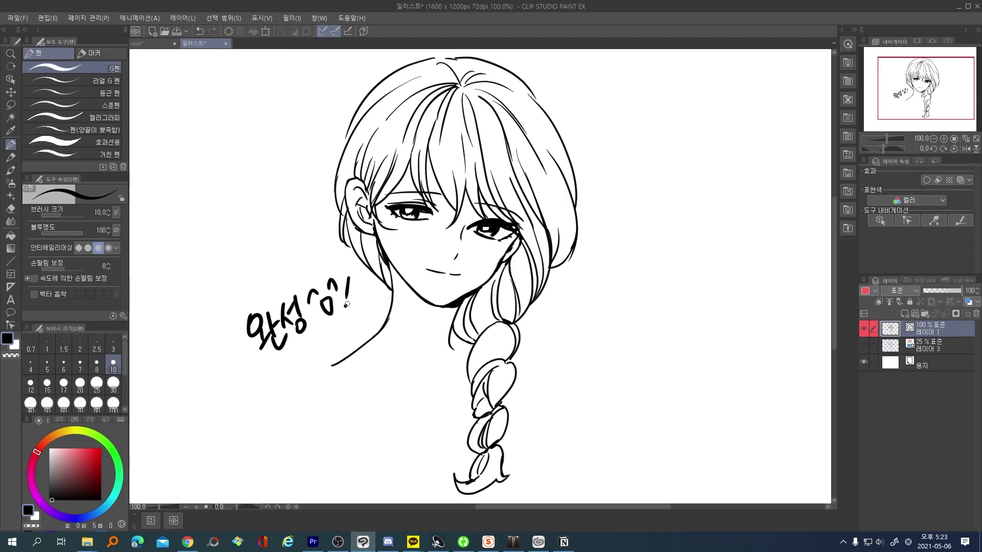